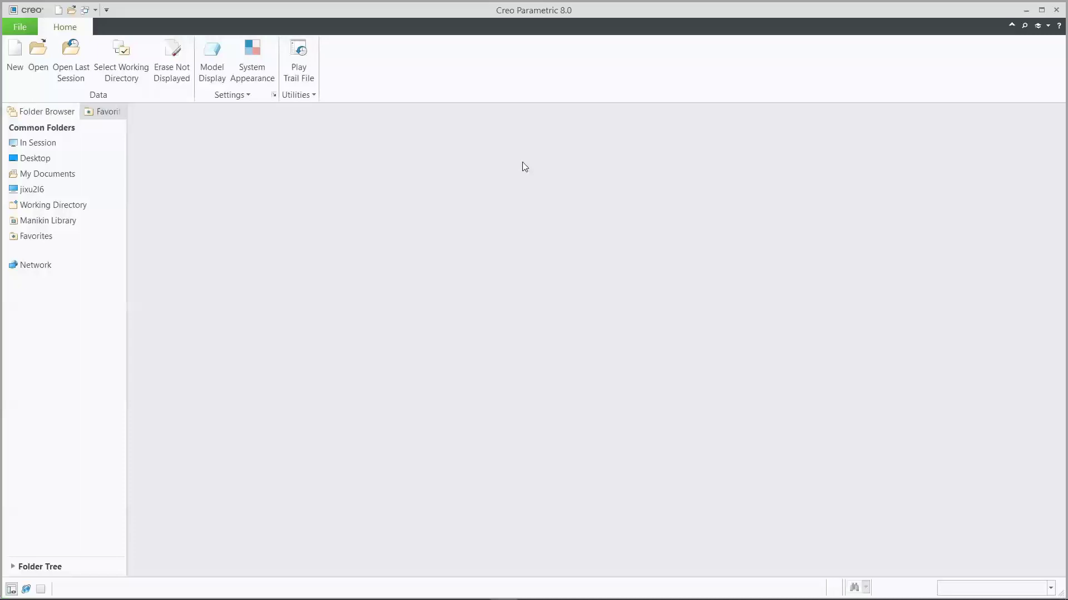
Open the part latticevariability_4.prt
click(37, 61)
click(428, 224)
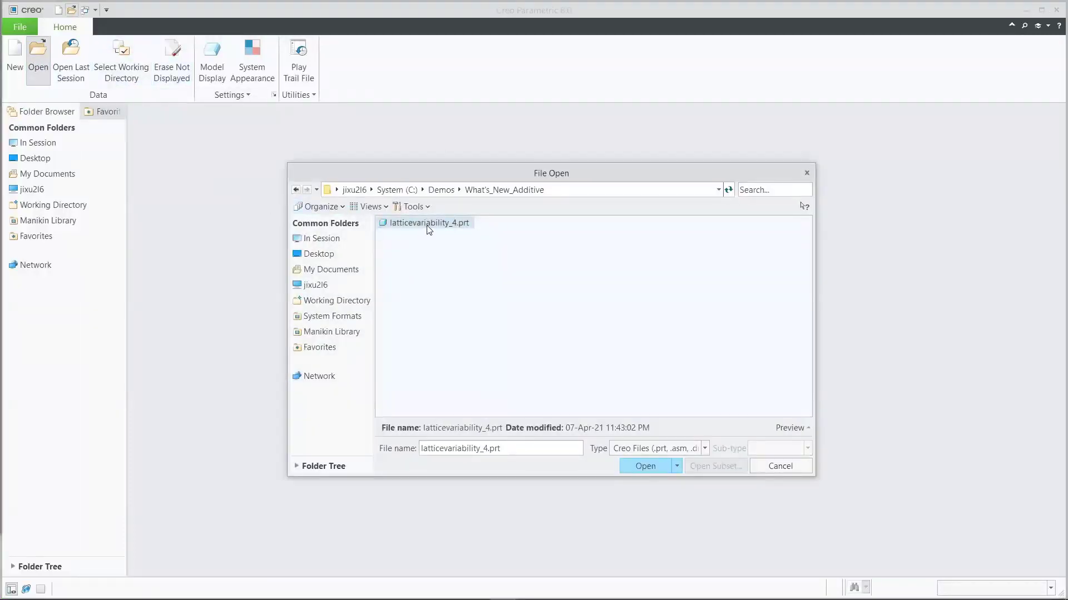
click(644, 467)
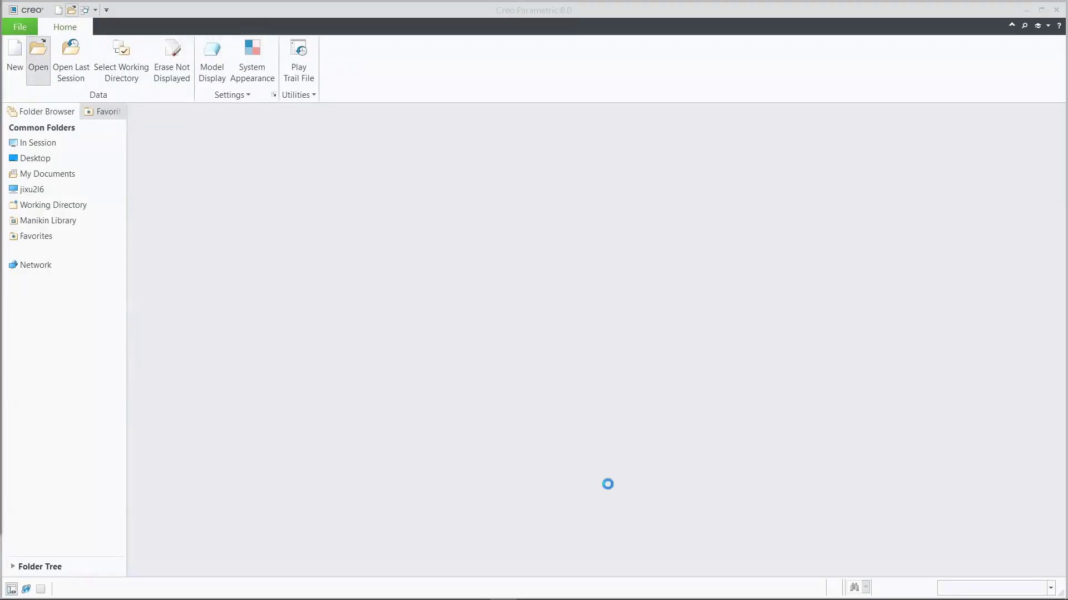
Apply a saved orientation, check the part's assigned material, and enter Live Simulation
click(536, 115)
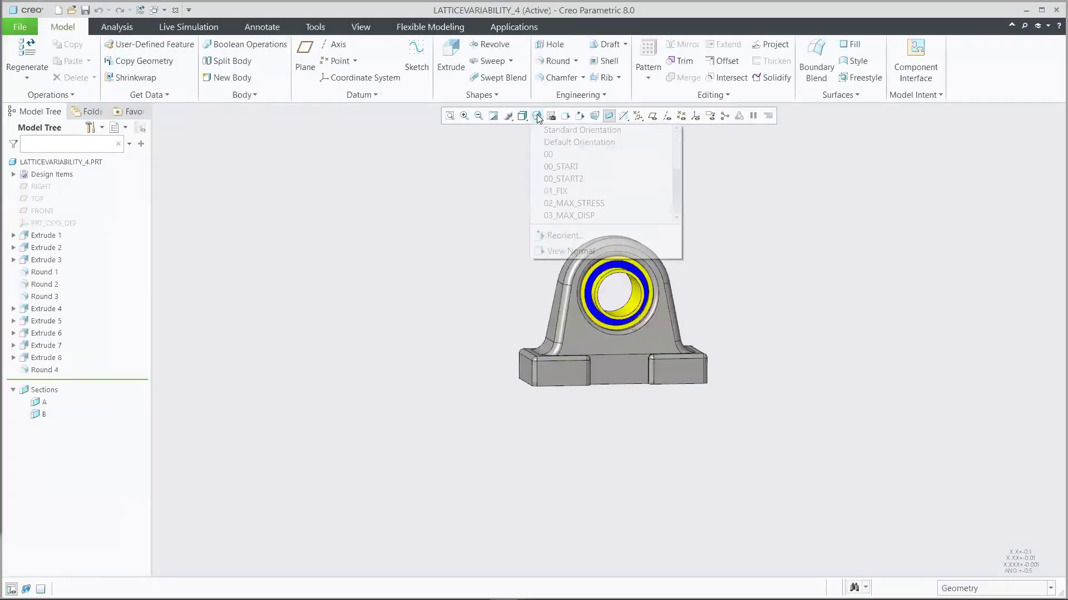
click(563, 166)
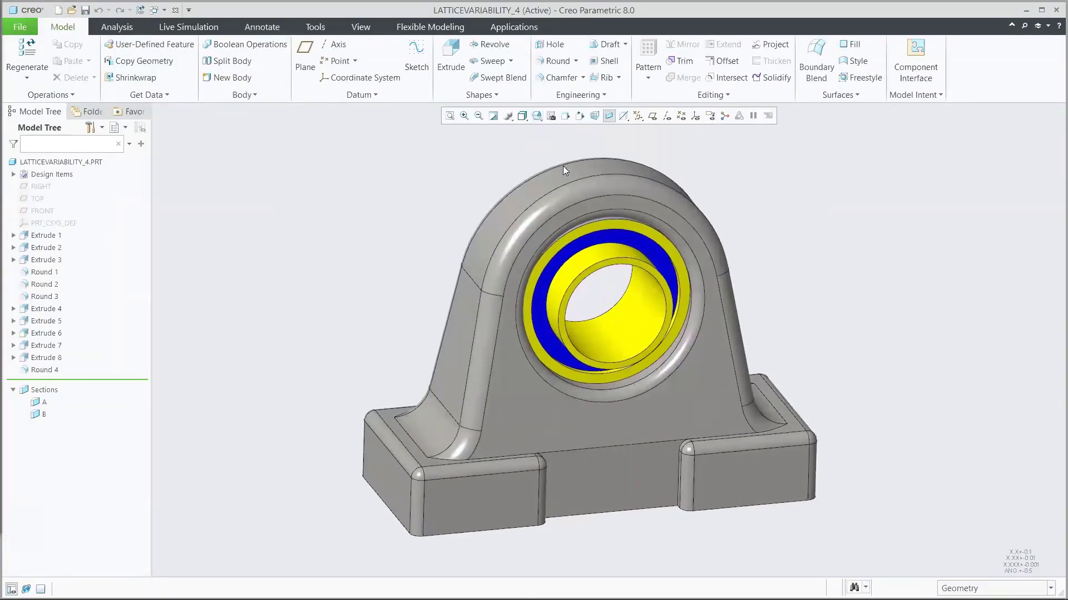
click(13, 174)
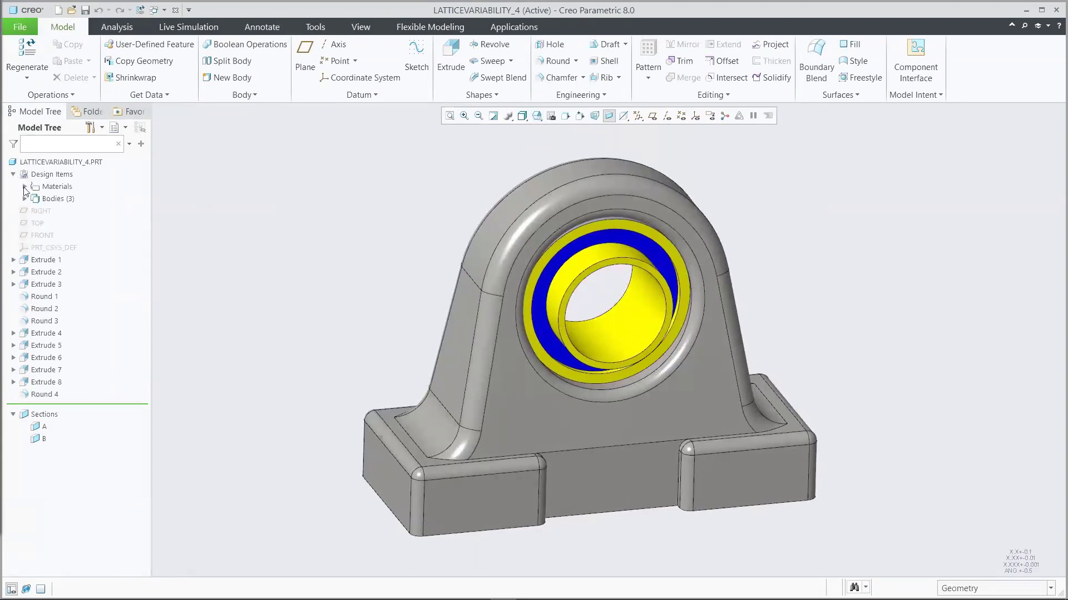
click(24, 187)
click(25, 188)
click(192, 27)
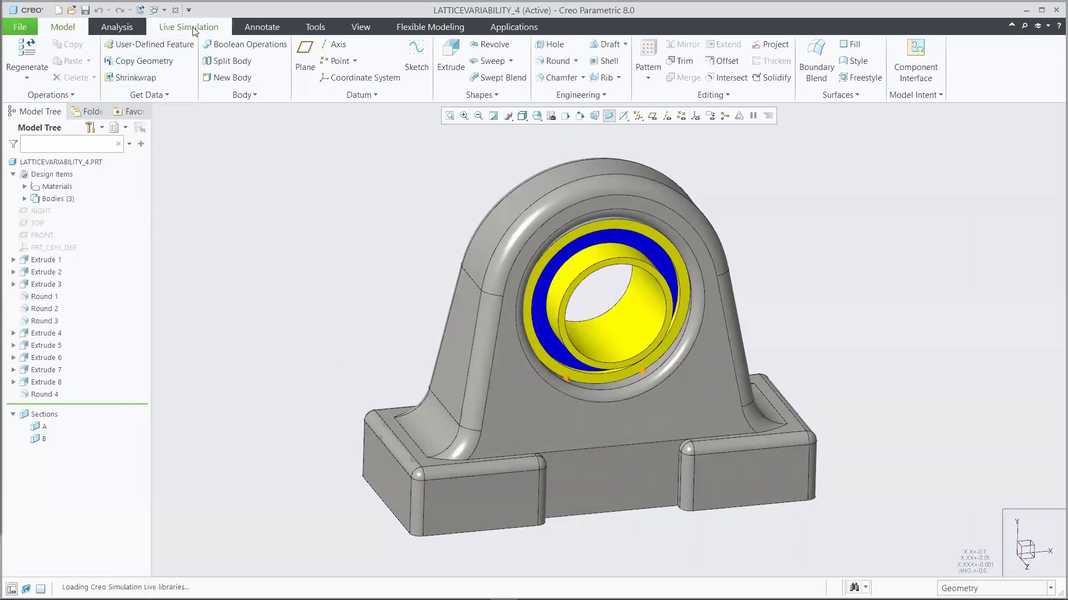
Expand Structure1 and inspect the Fixed1 base constraint from saved views, ending at 00_START
click(13, 155)
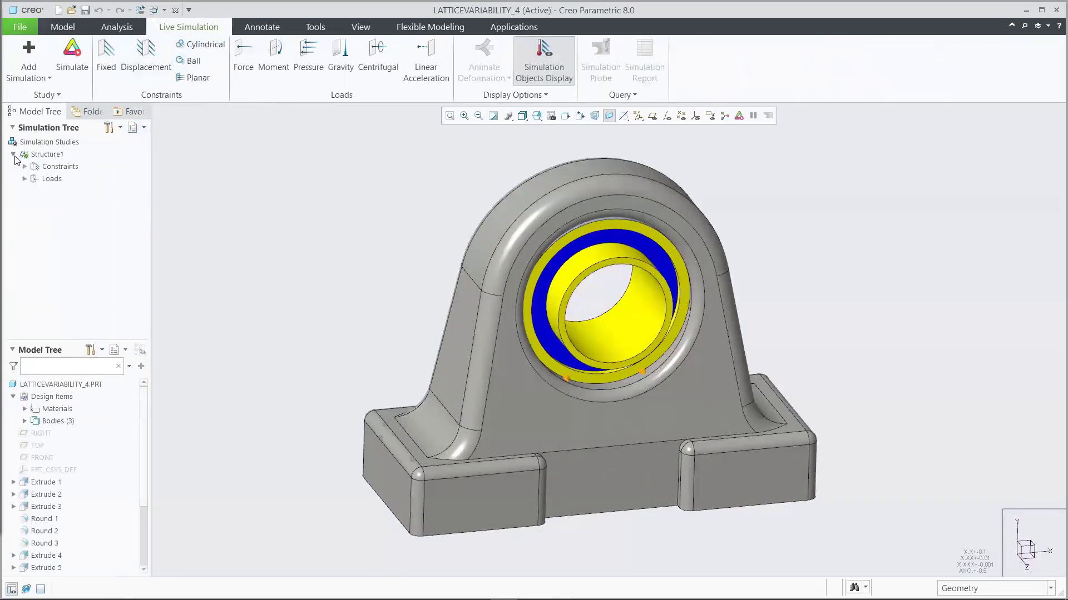
click(24, 166)
click(25, 191)
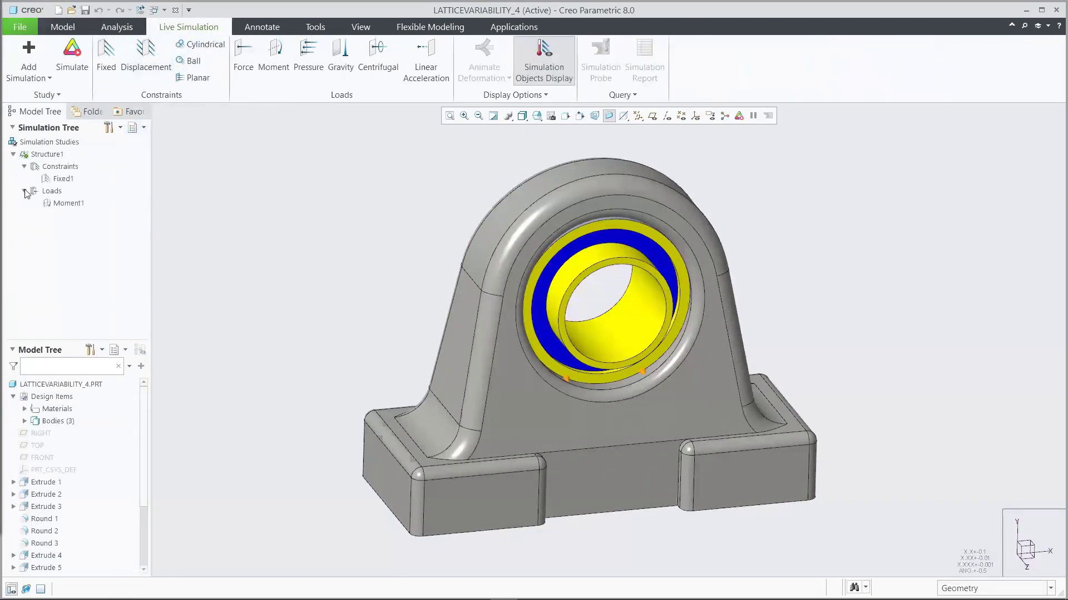
click(69, 181)
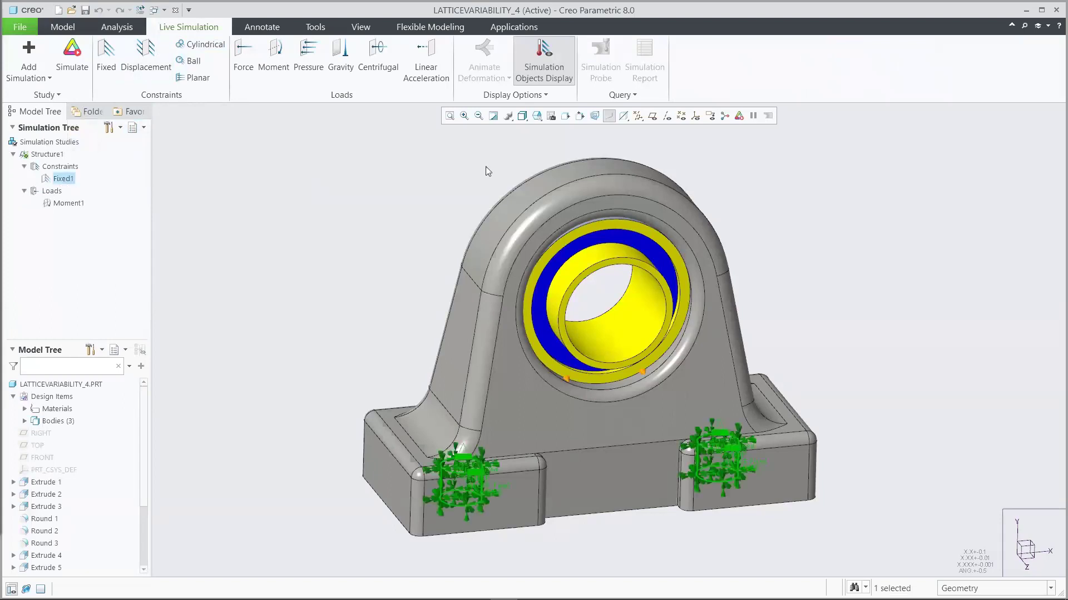
click(537, 119)
click(563, 188)
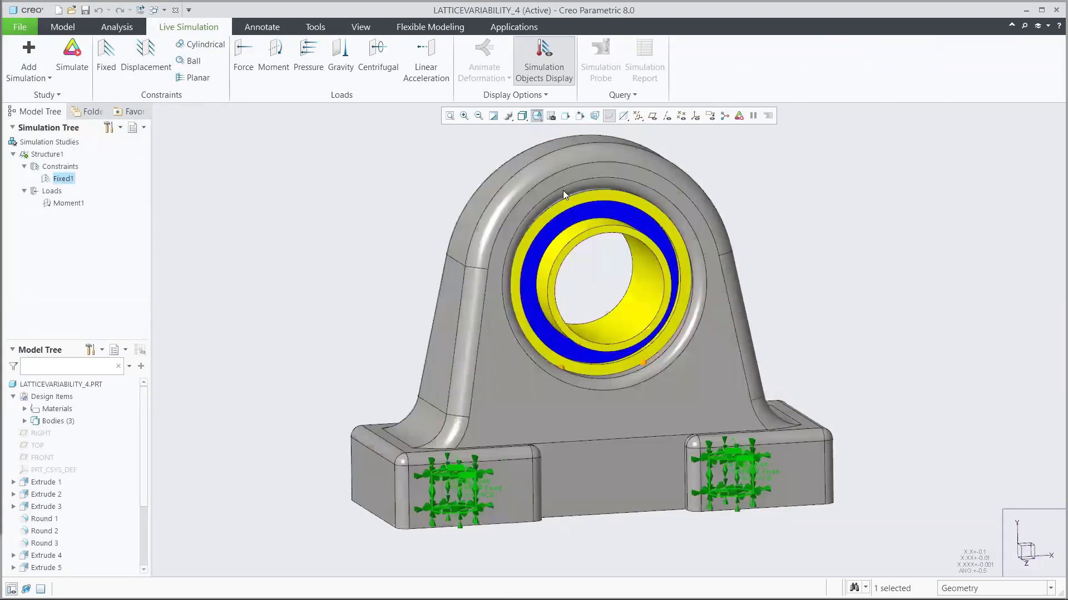
click(537, 116)
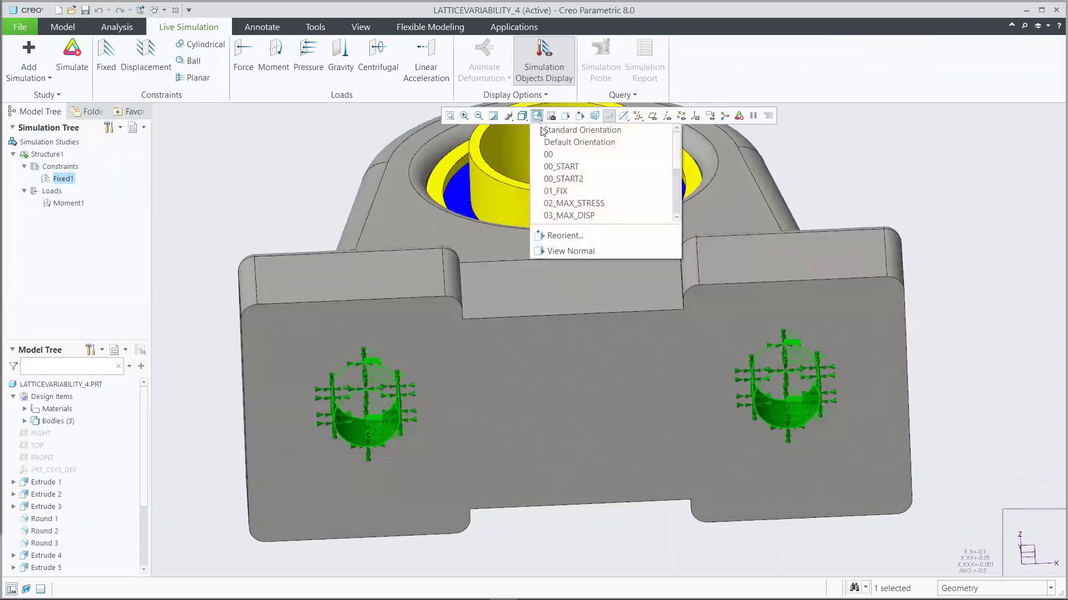
click(566, 166)
click(466, 159)
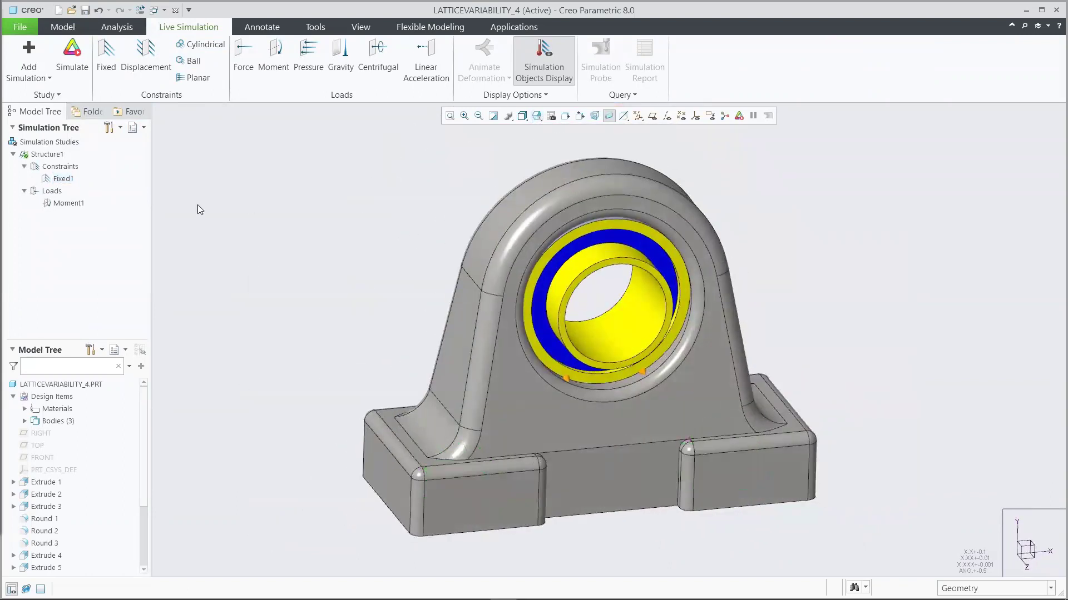
Review the Moment1 load definition, 100 m N about Z, and accept it
click(66, 203)
click(72, 157)
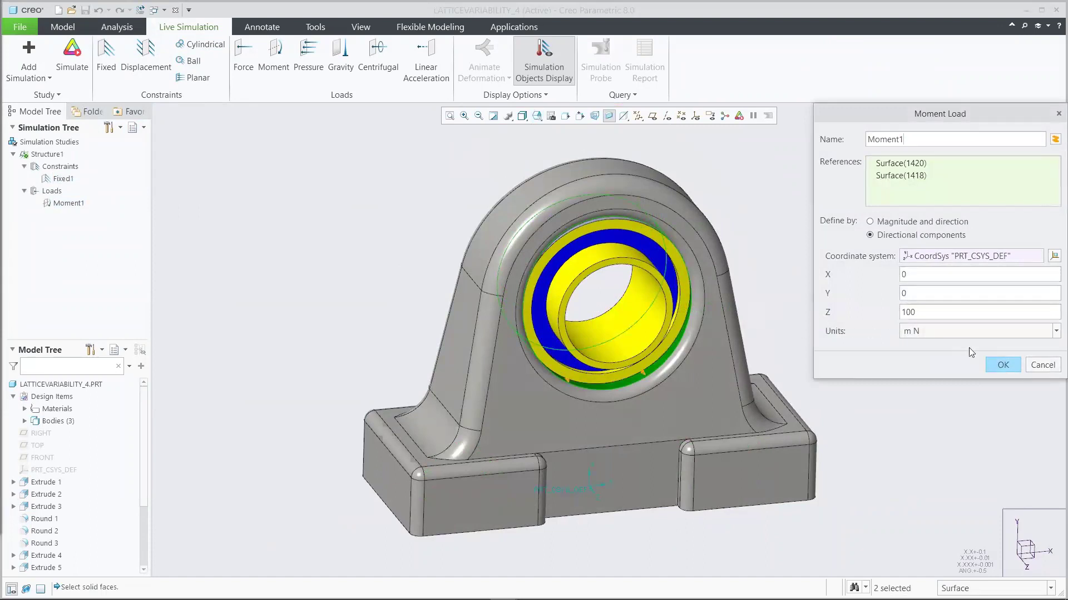
click(999, 366)
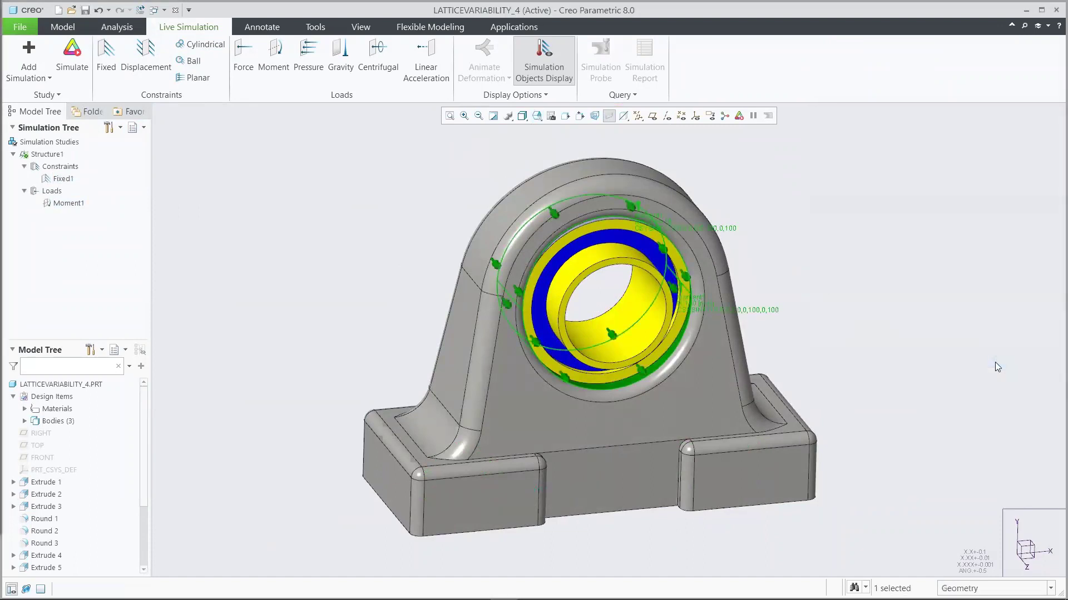
click(803, 341)
Shift the simulation performance slider toward Accuracy
click(59, 93)
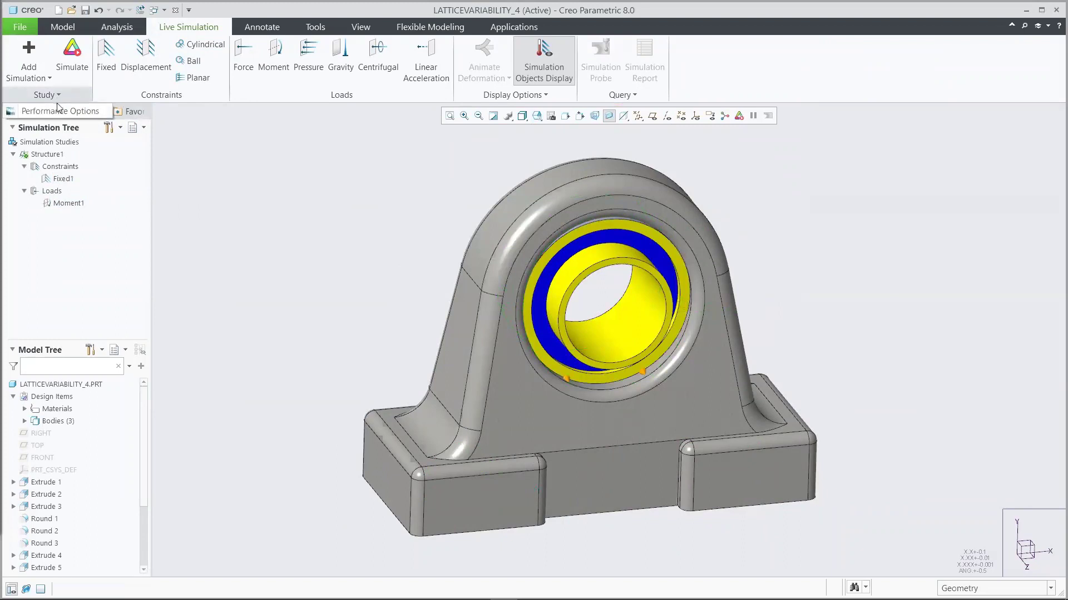
click(61, 111)
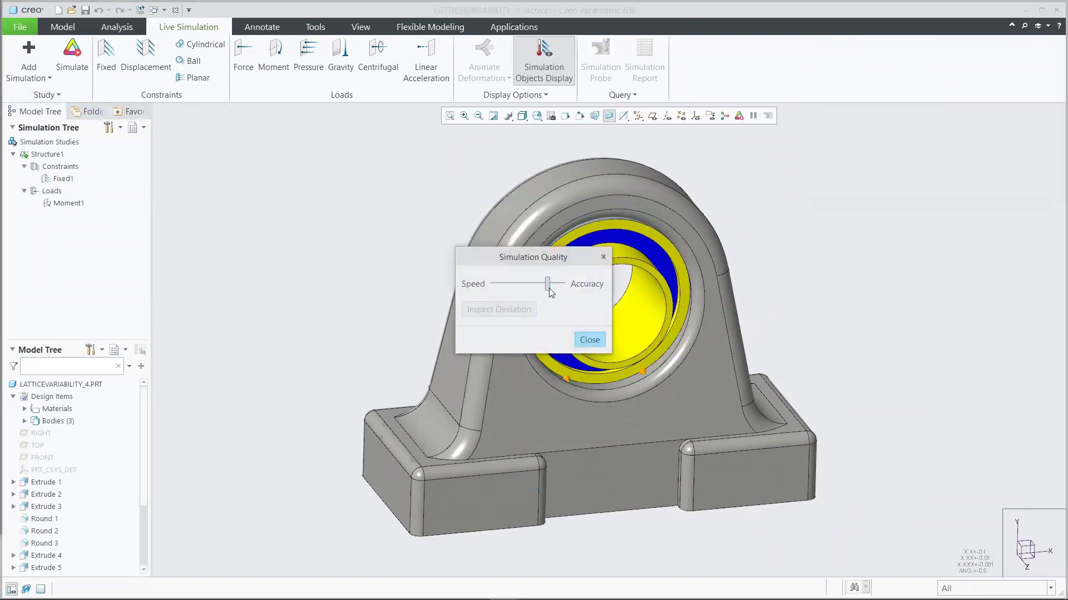
drag(547, 285, 562, 285)
click(589, 340)
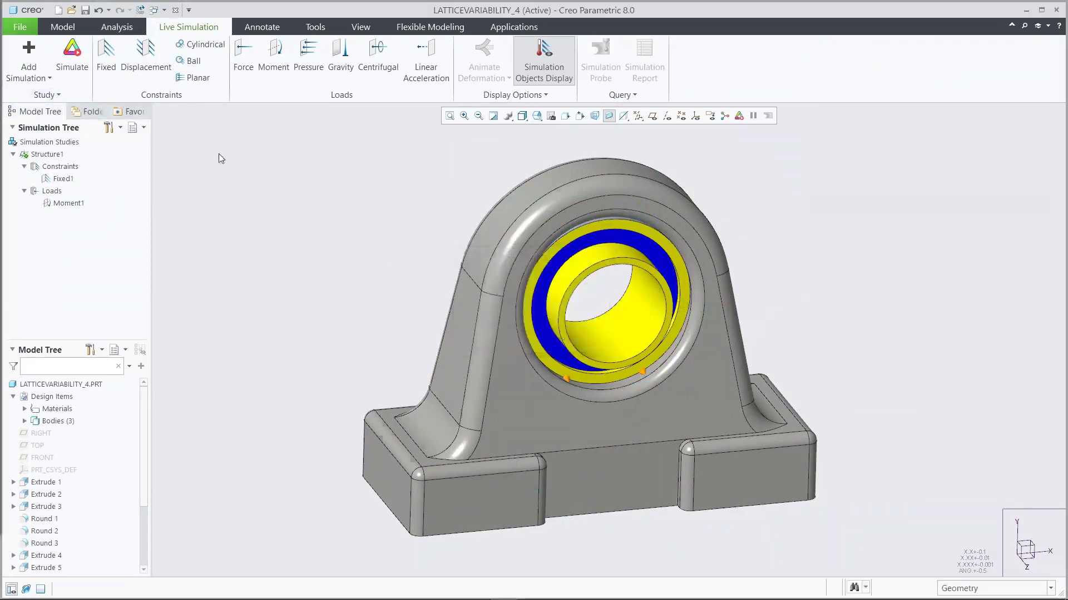
Run the Structure1 simulation and show von Mises stress in MPa, peaking at 13.2220
click(74, 53)
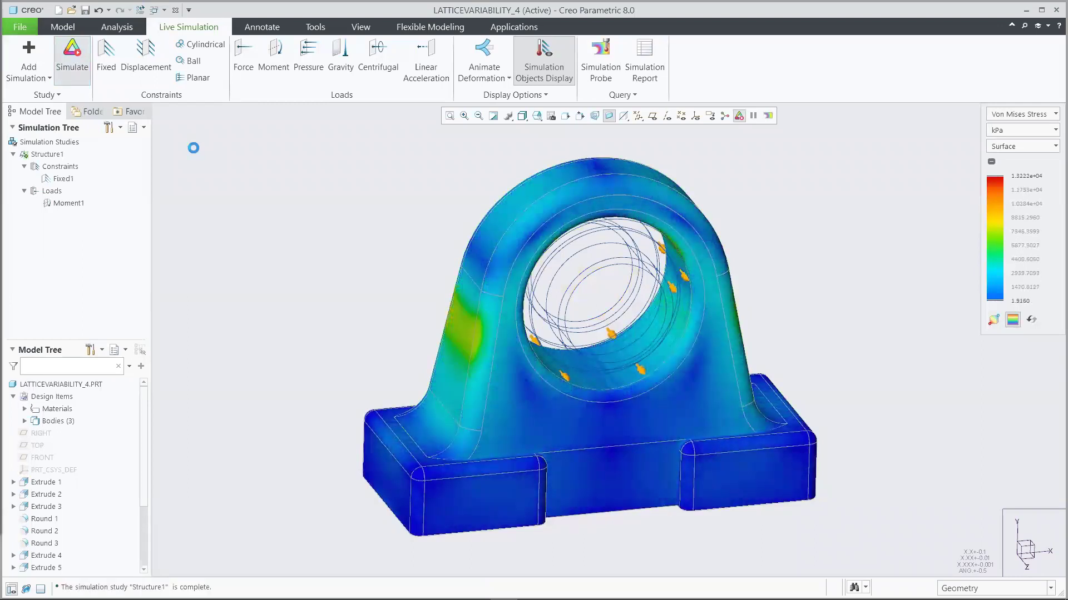
click(516, 95)
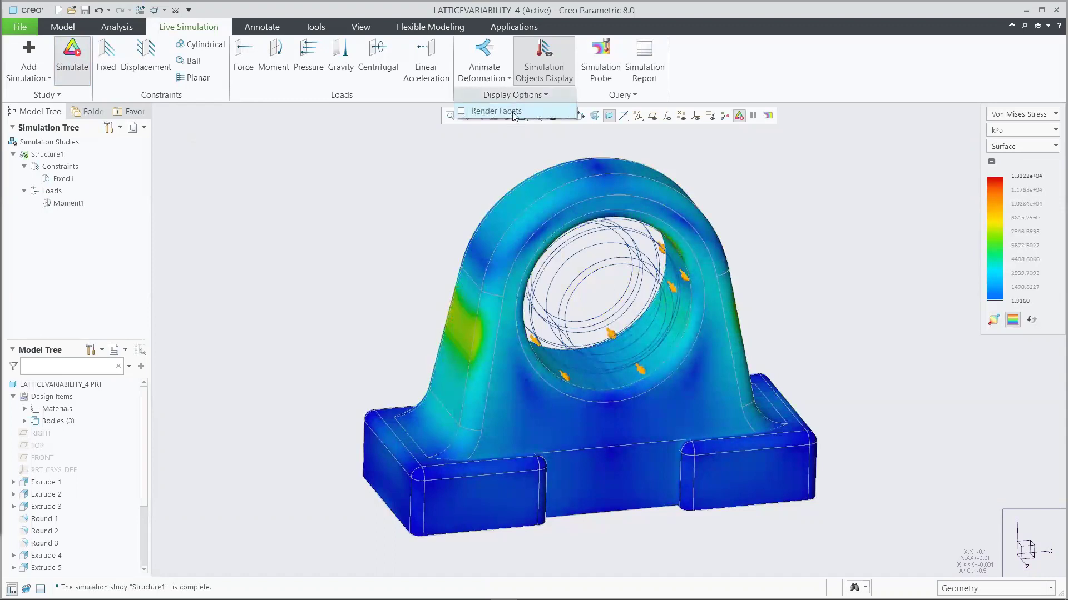
click(515, 113)
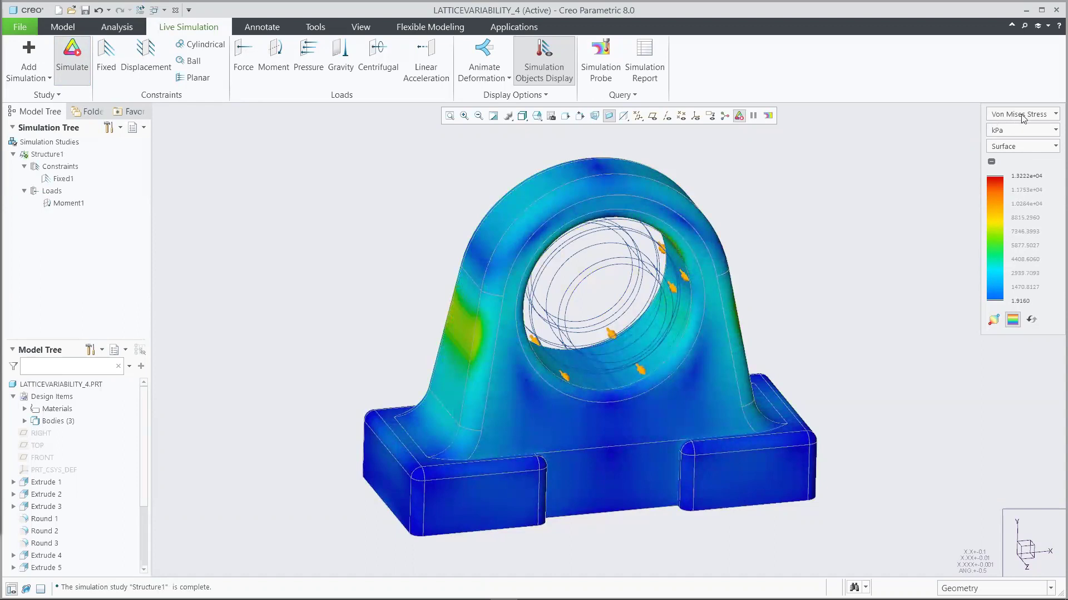
click(1014, 132)
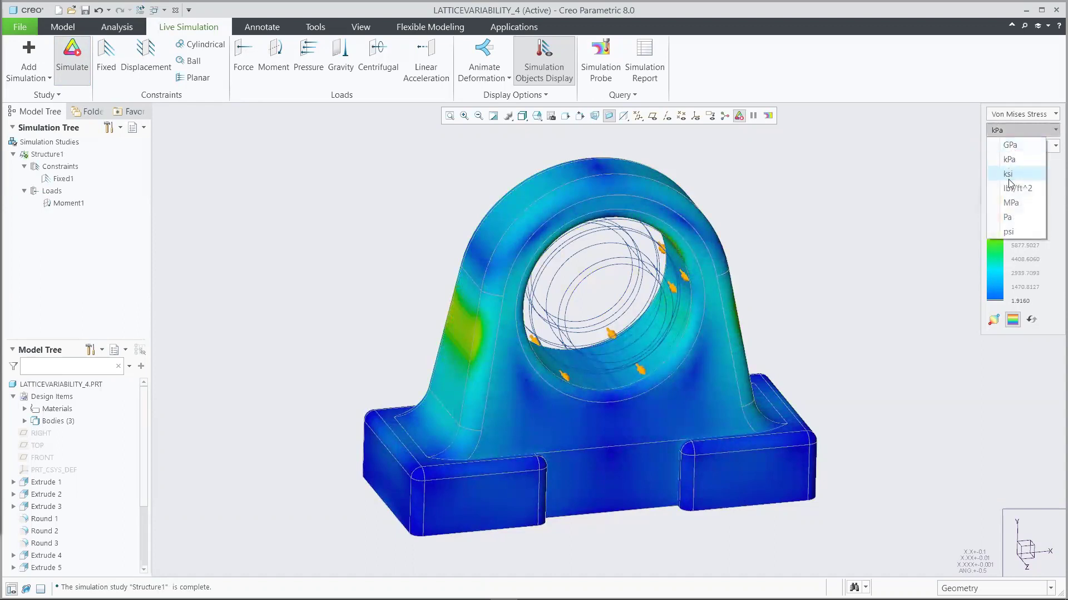
click(1010, 204)
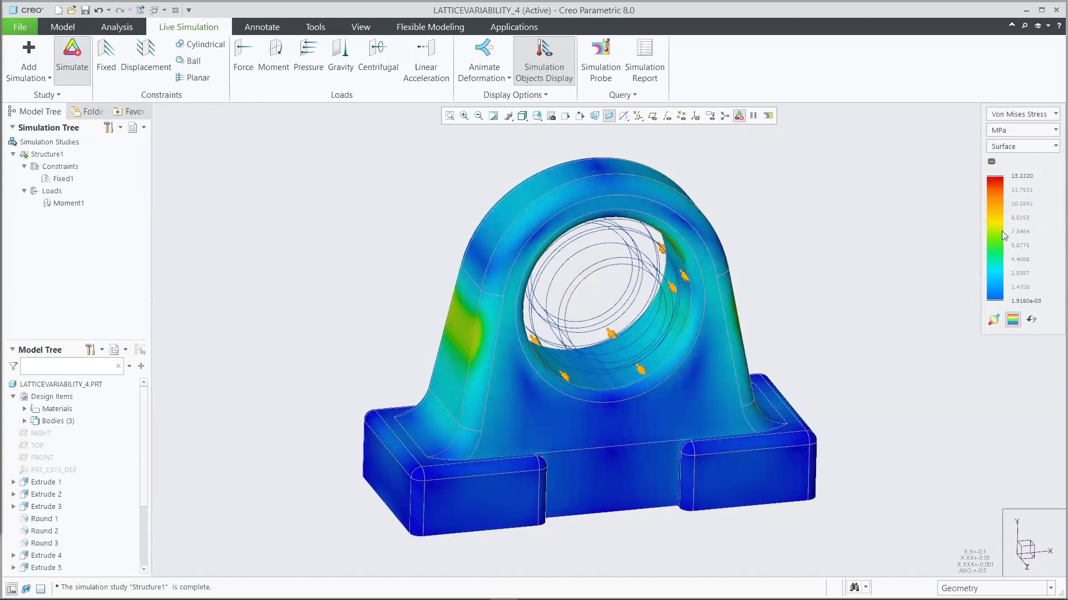
click(993, 320)
View the peak stress in the 02_MAX_STRESS orientation, then return to 00_START
click(538, 117)
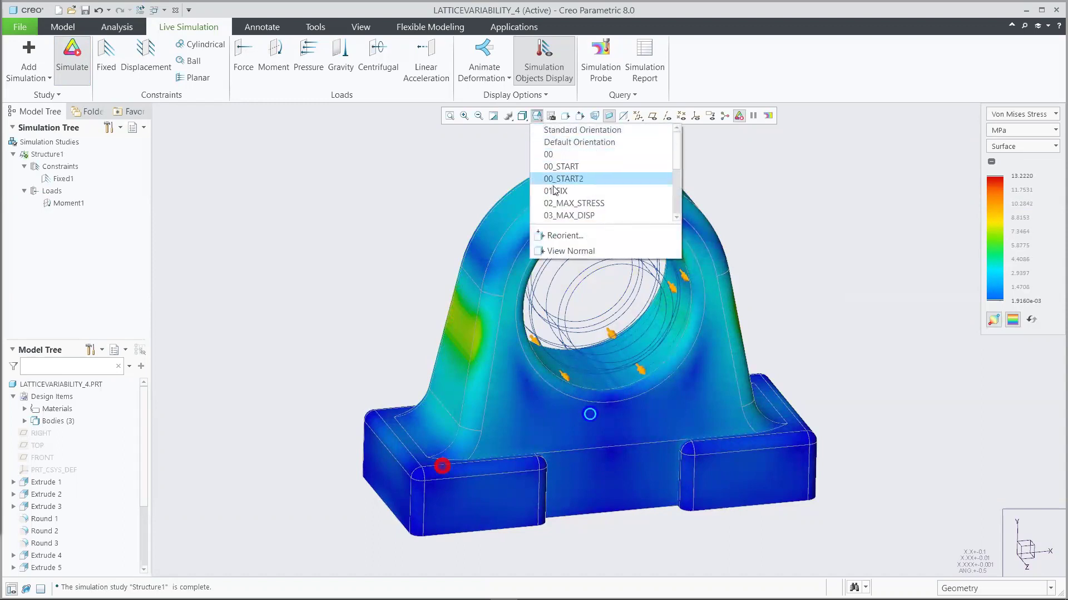
click(570, 204)
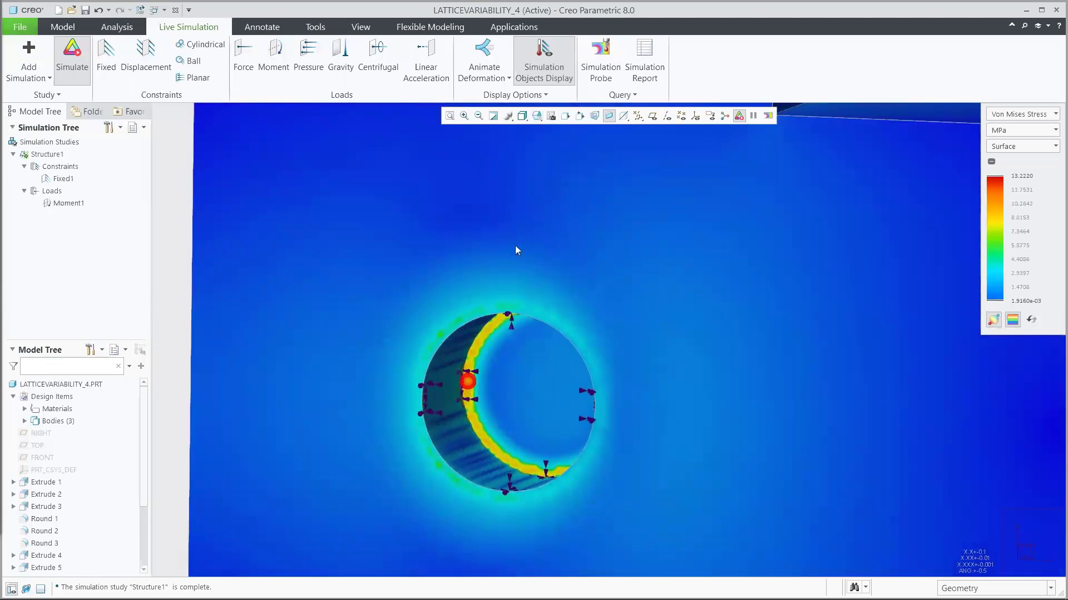
click(537, 116)
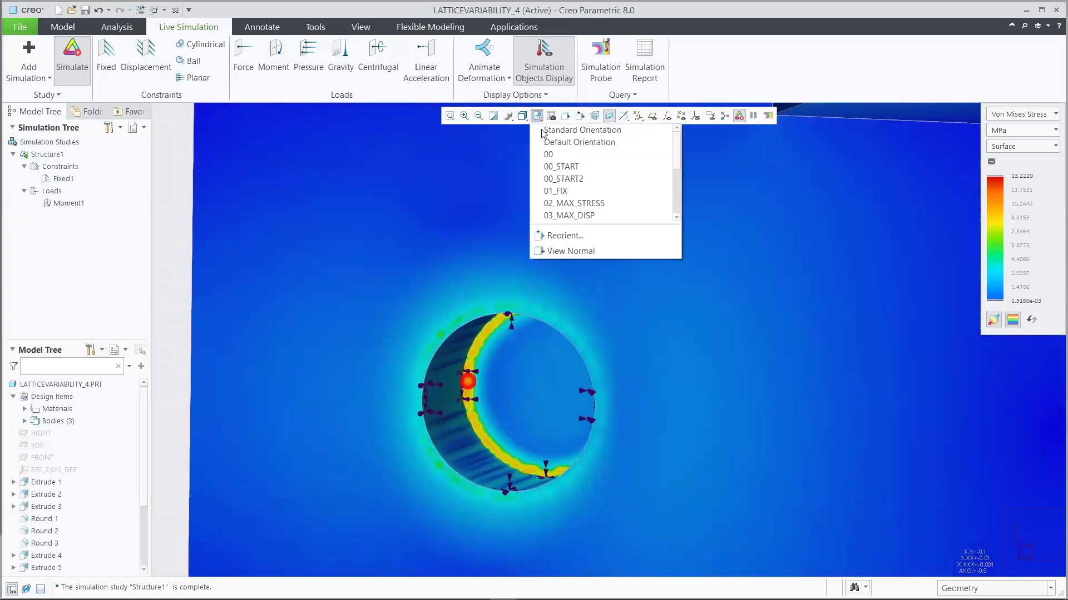
click(562, 167)
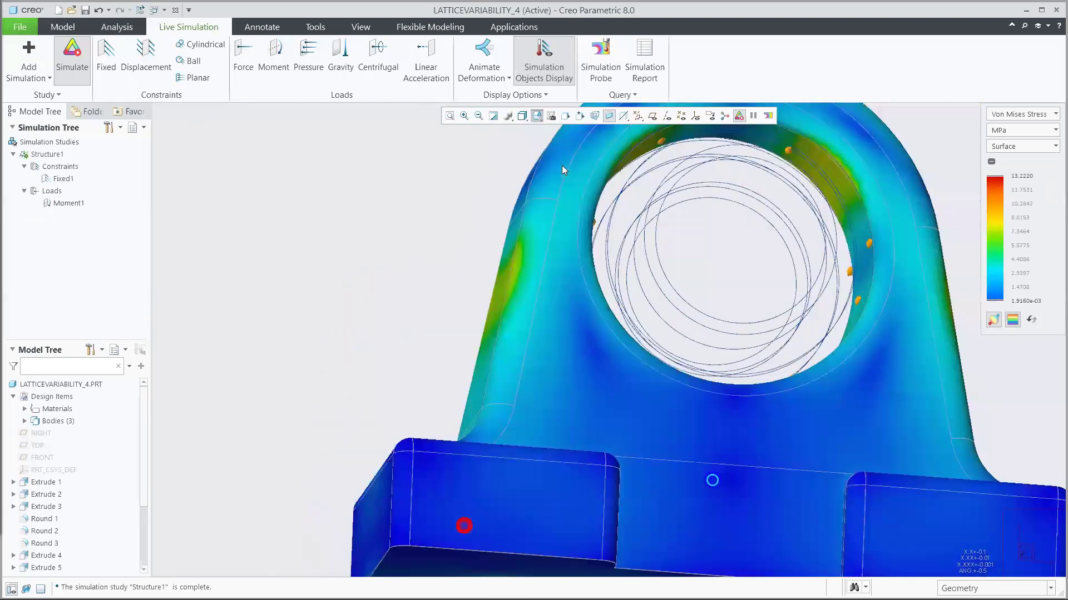
click(1002, 115)
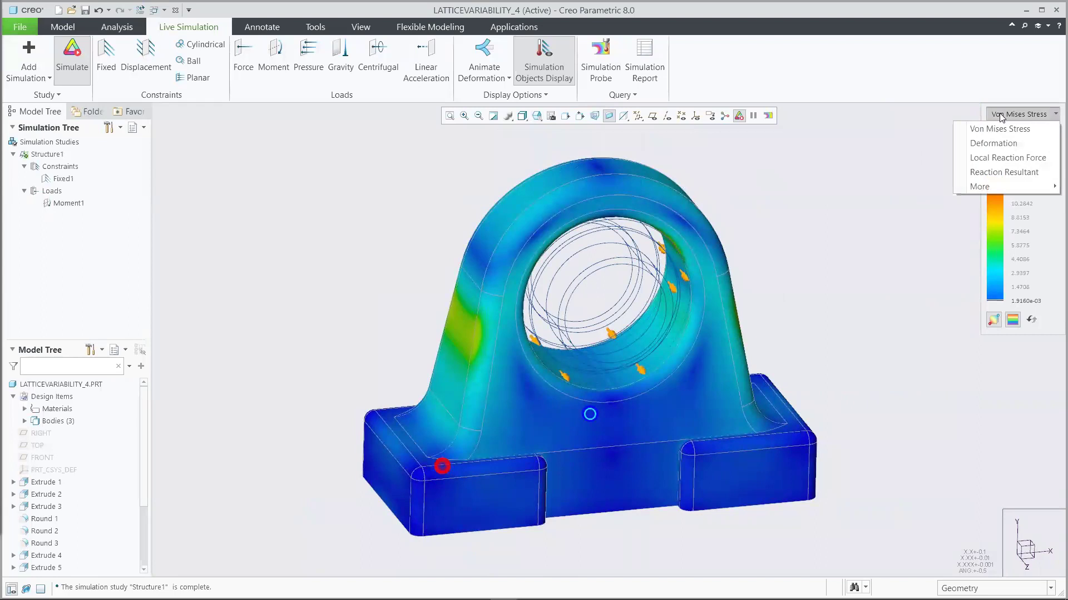
Review deformation results at 03_MAX_DISP, then animate the deformation on the whole bracket
click(993, 144)
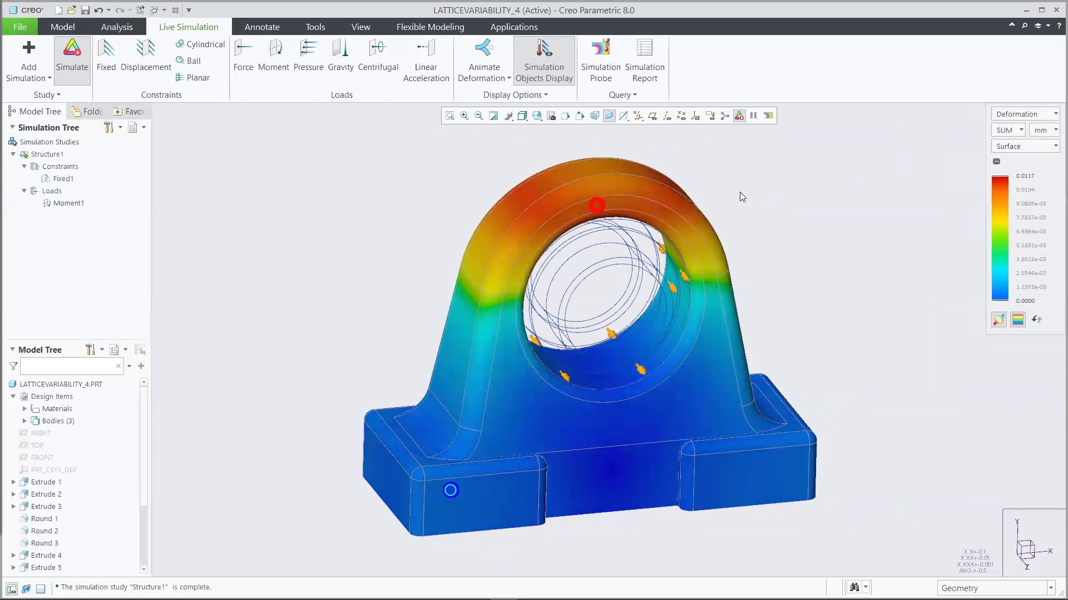
click(537, 116)
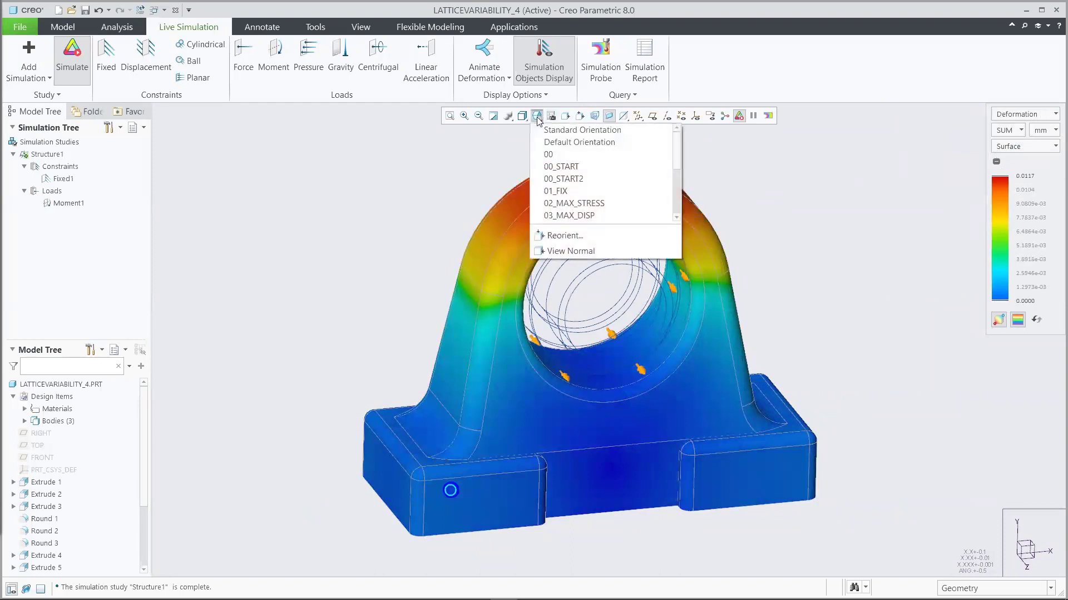
click(579, 215)
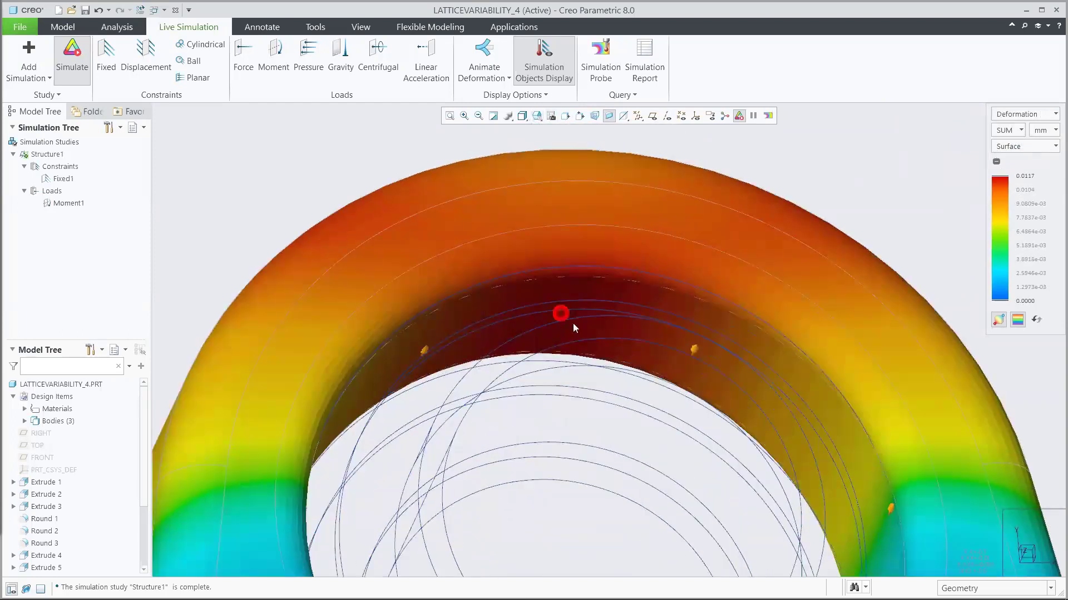
click(537, 117)
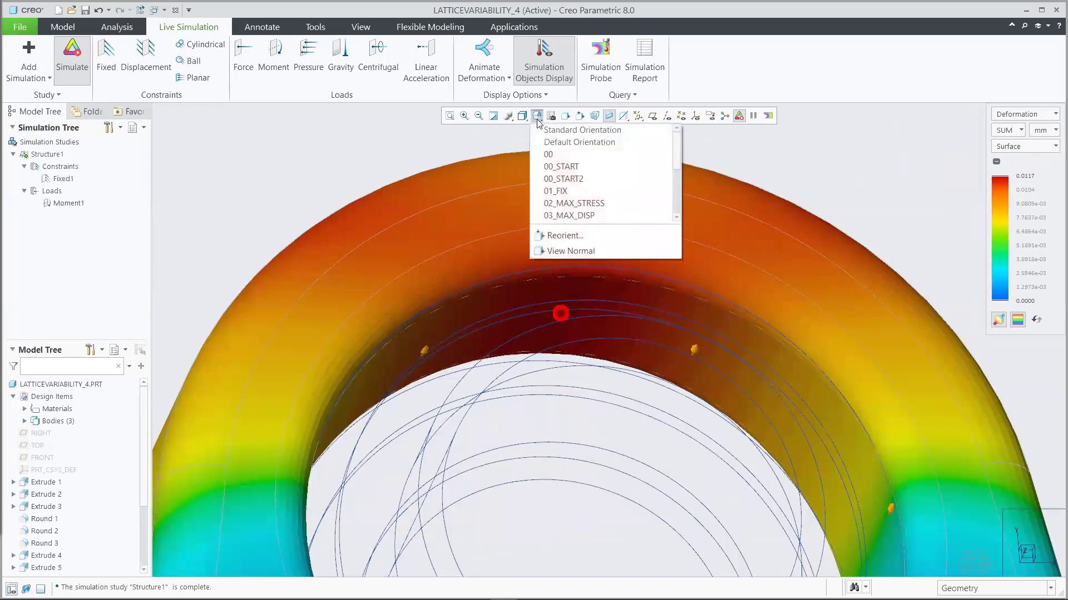
click(562, 166)
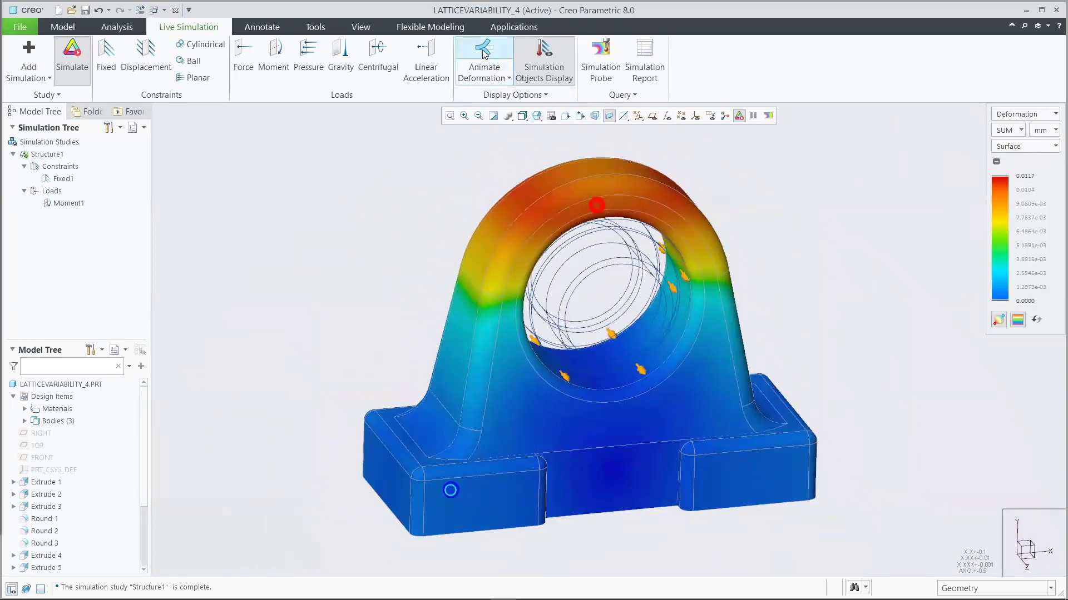
click(484, 55)
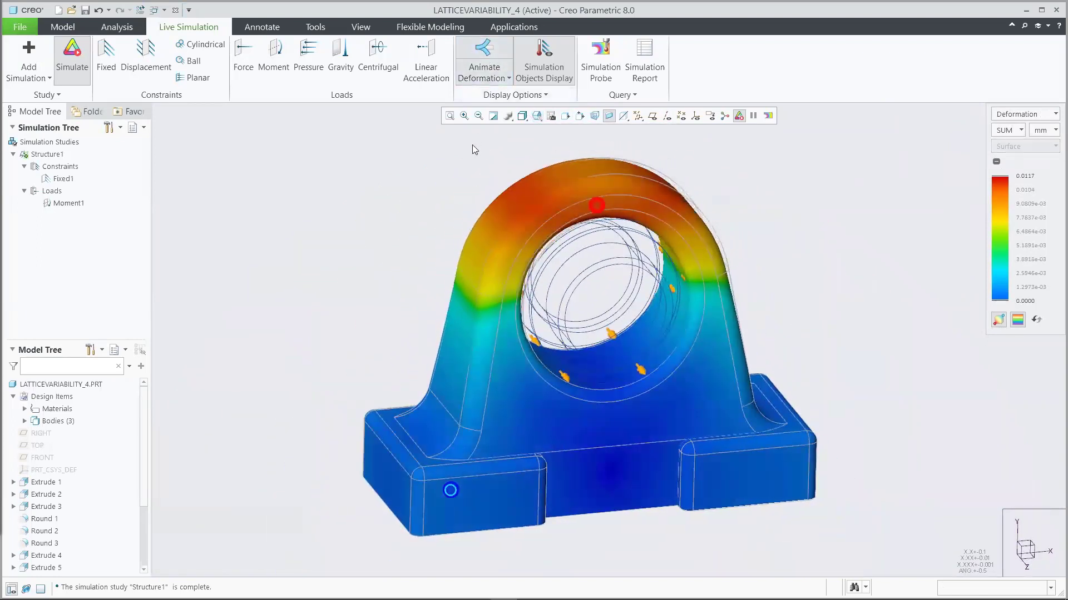
click(484, 49)
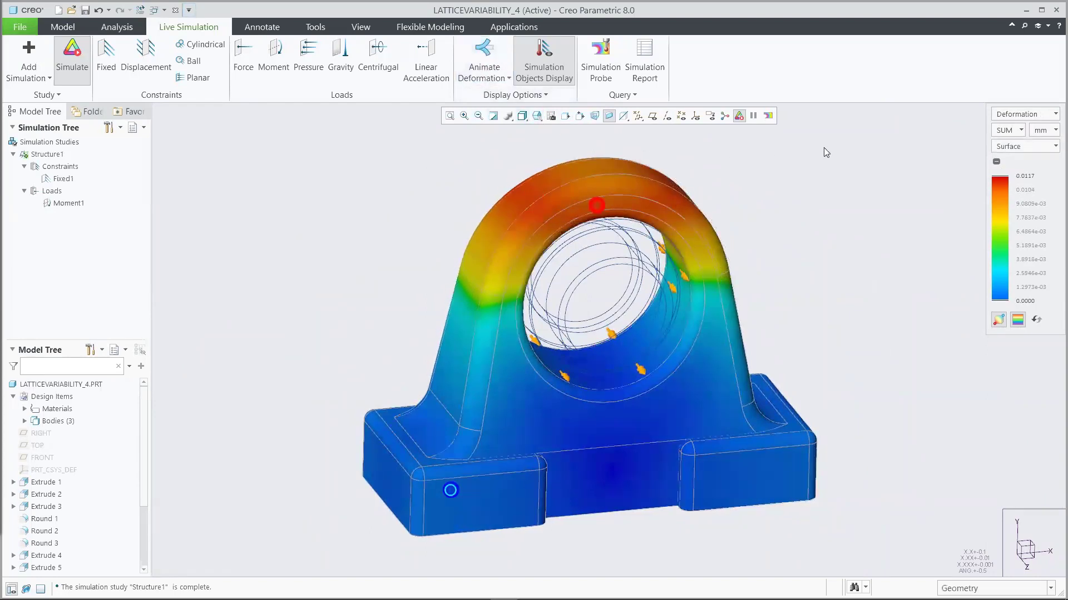
Switch the plot back to von Mises stress in MPa
click(1026, 115)
click(1011, 129)
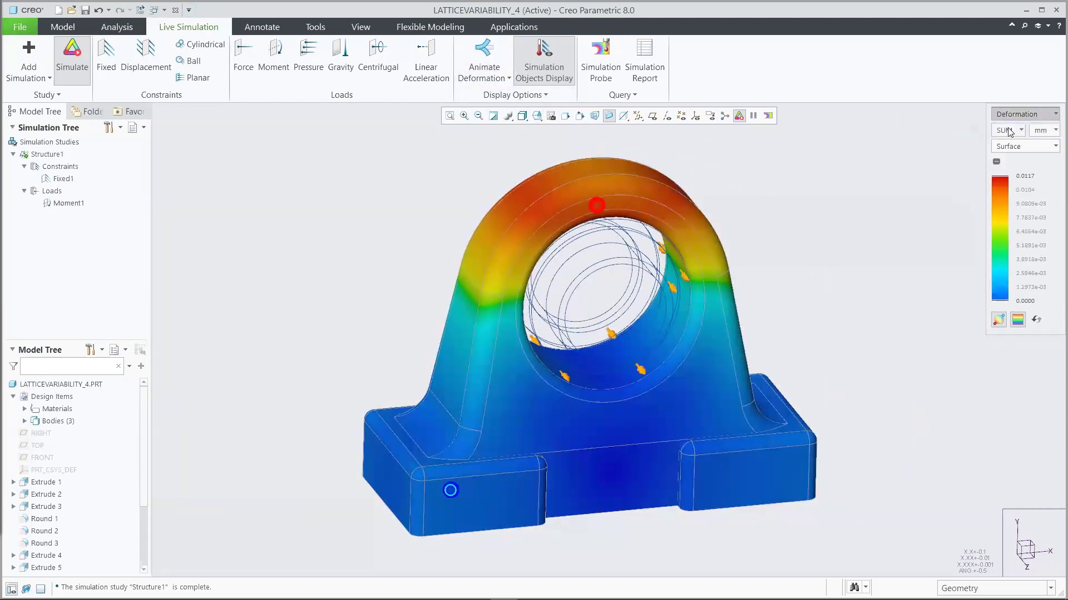
click(1008, 131)
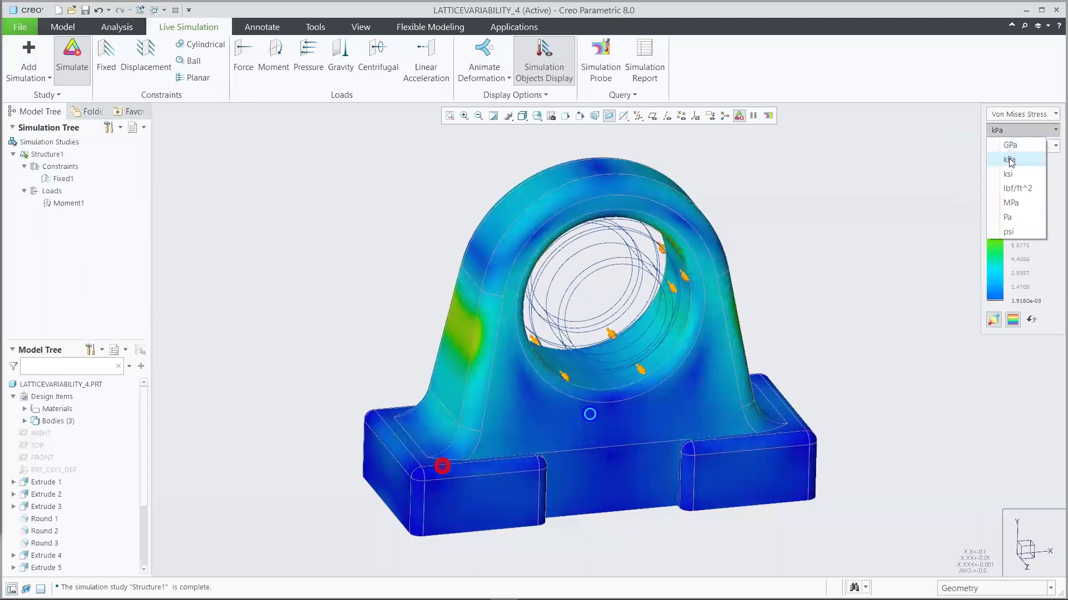
click(1012, 205)
Export the numerical von Mises results at 1000 probe points
click(622, 94)
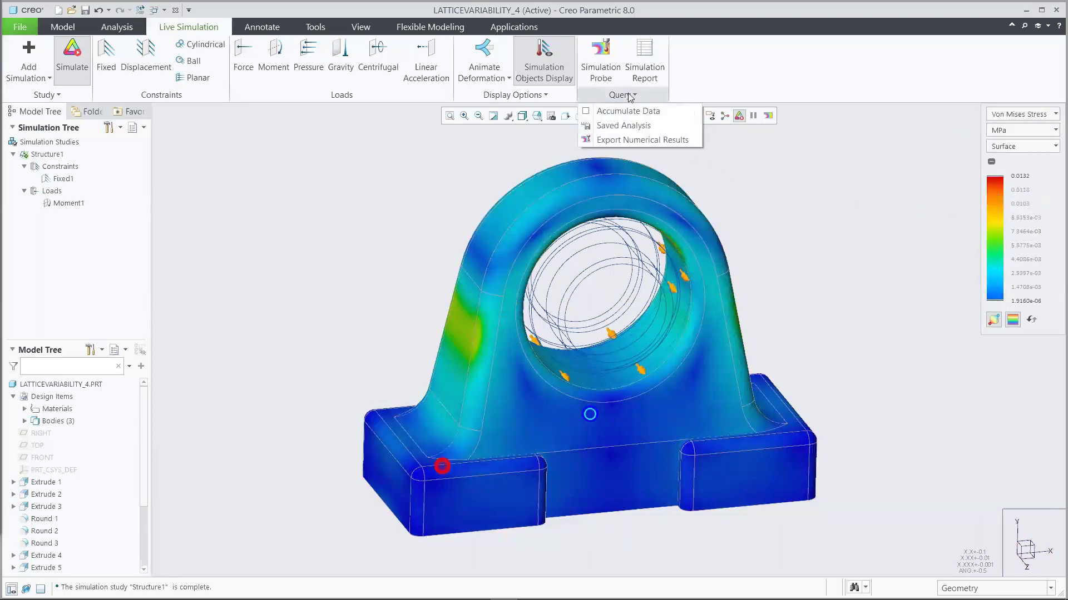
click(631, 139)
text(1000)
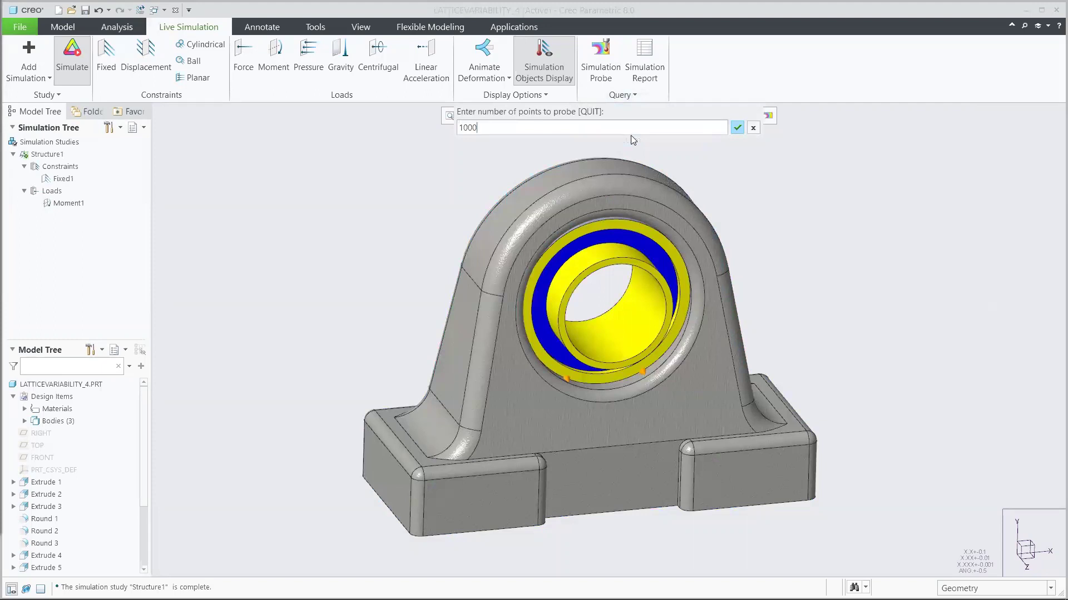
key(Return)
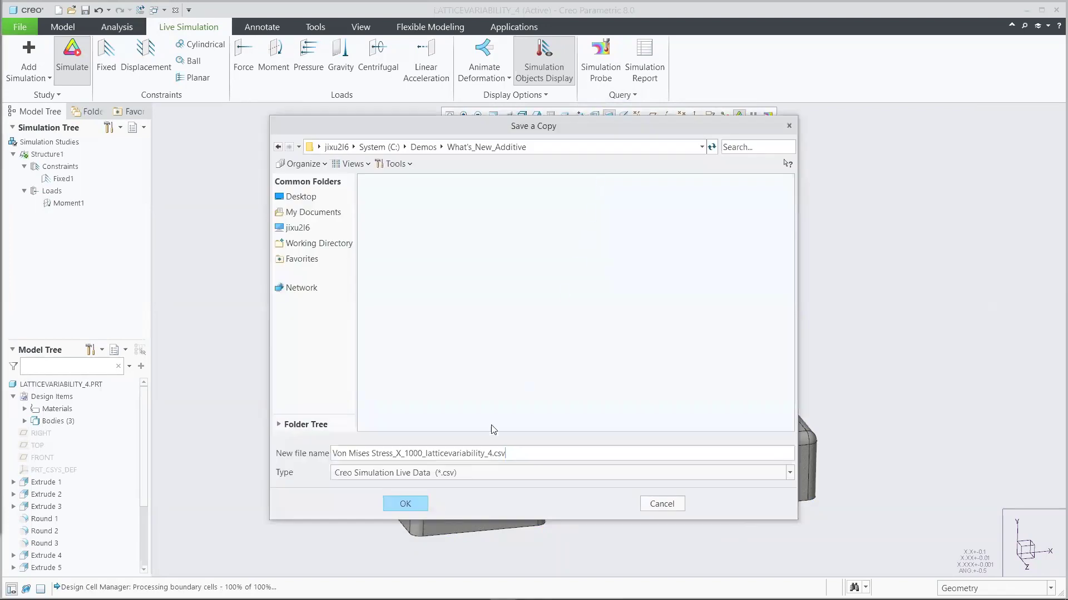
Save the export as VM Stress_X_1000_lattice_demo.csv
drag(370, 453, 327, 455)
text(VM)
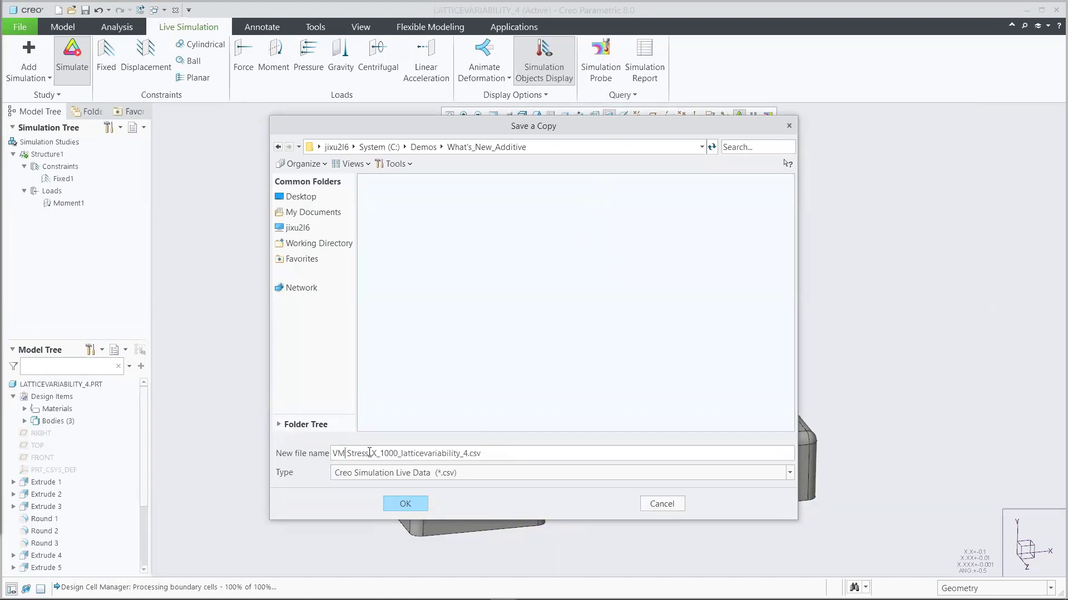
drag(467, 453, 424, 454)
text(_demo)
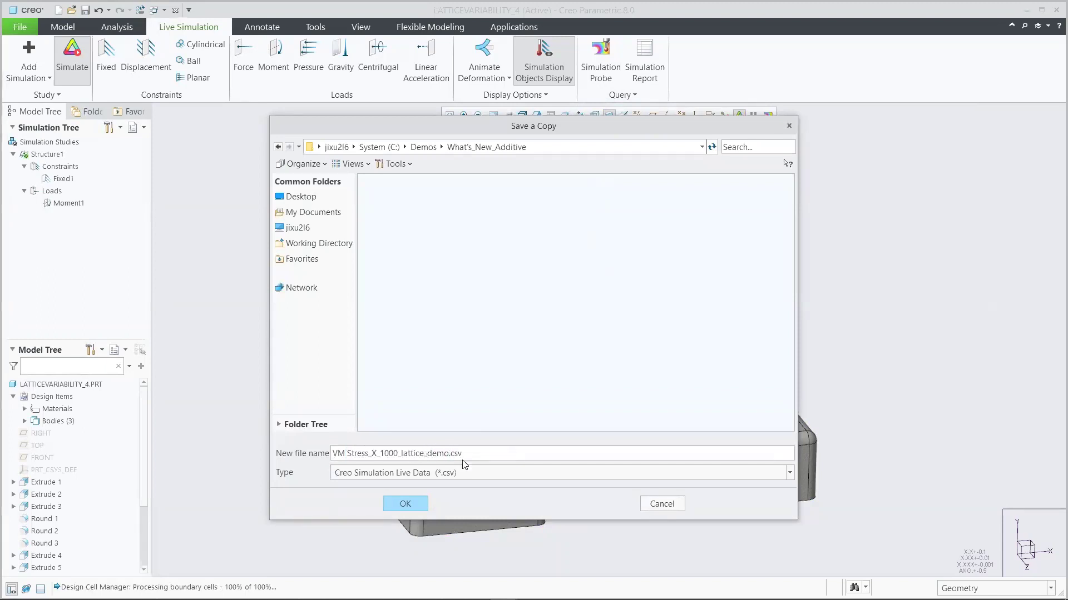
click(405, 504)
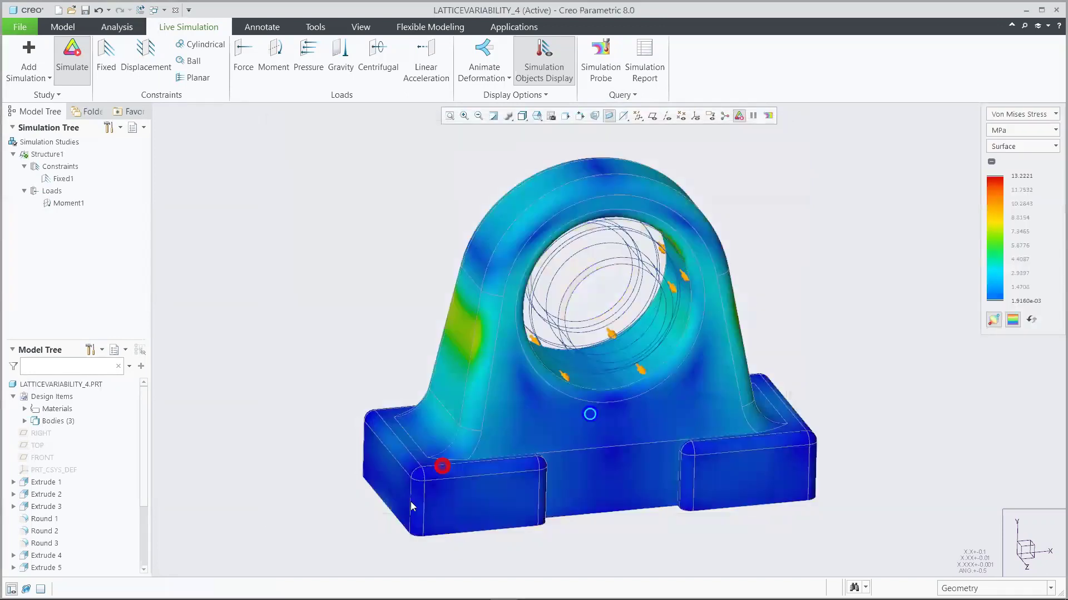
Hide simulation objects, turn off Simulate, and return to the Model tab's Engineering features
click(527, 60)
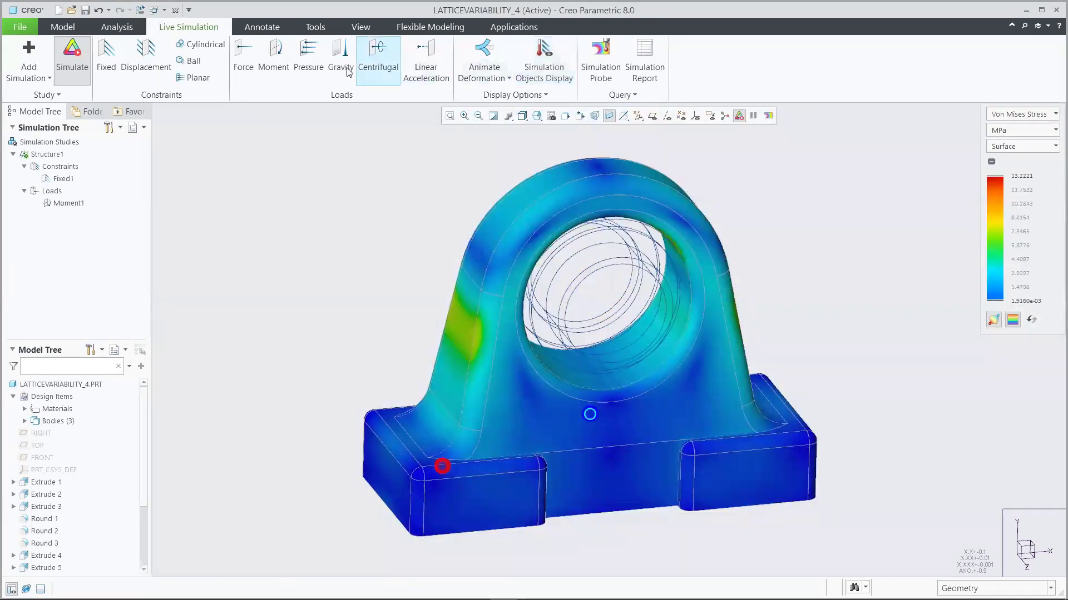
click(72, 56)
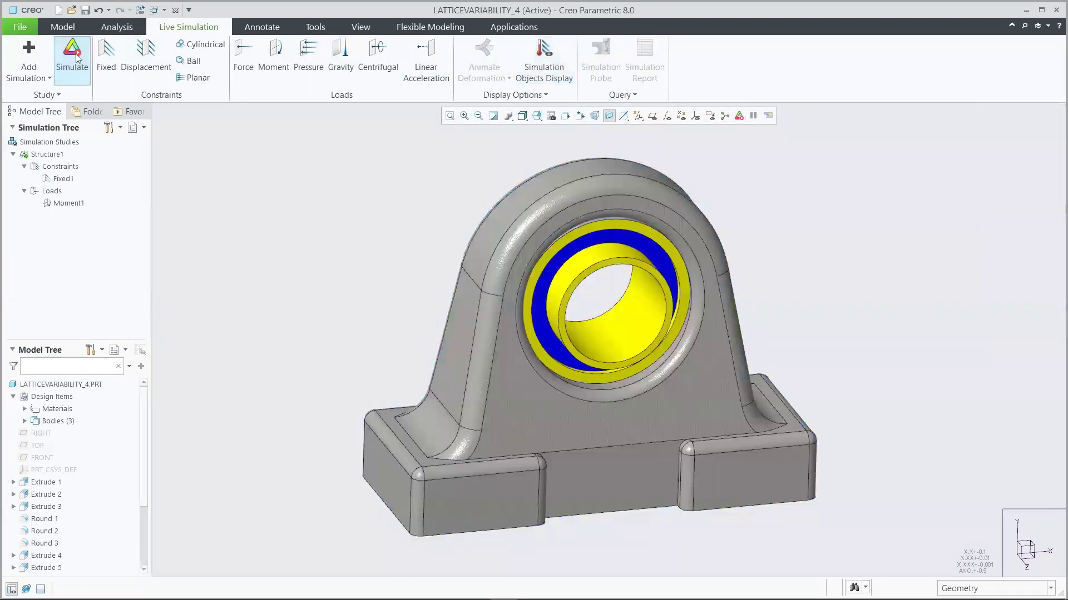
click(62, 27)
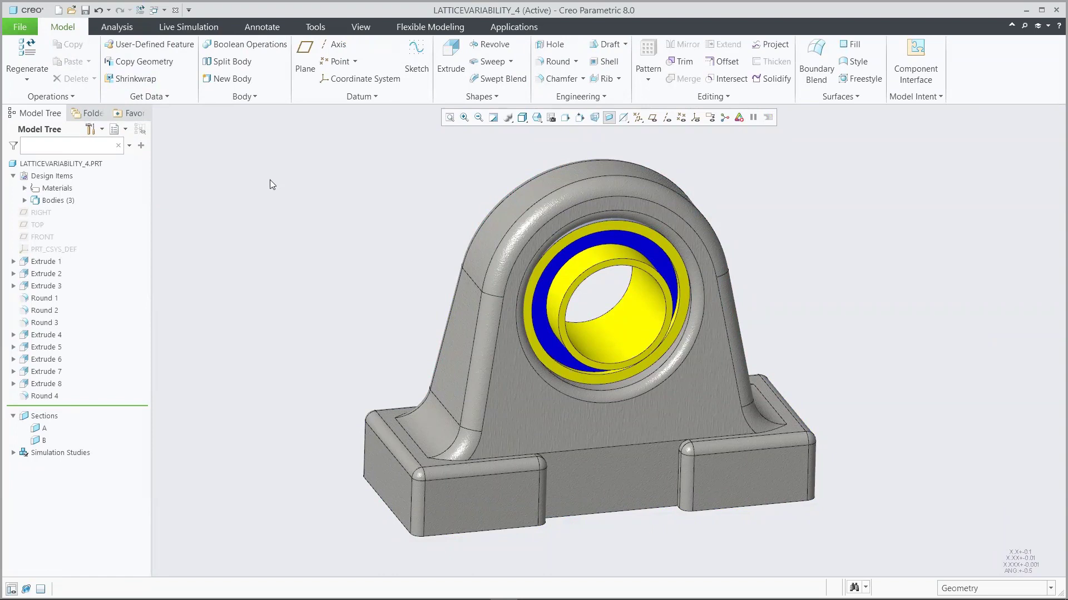
click(581, 96)
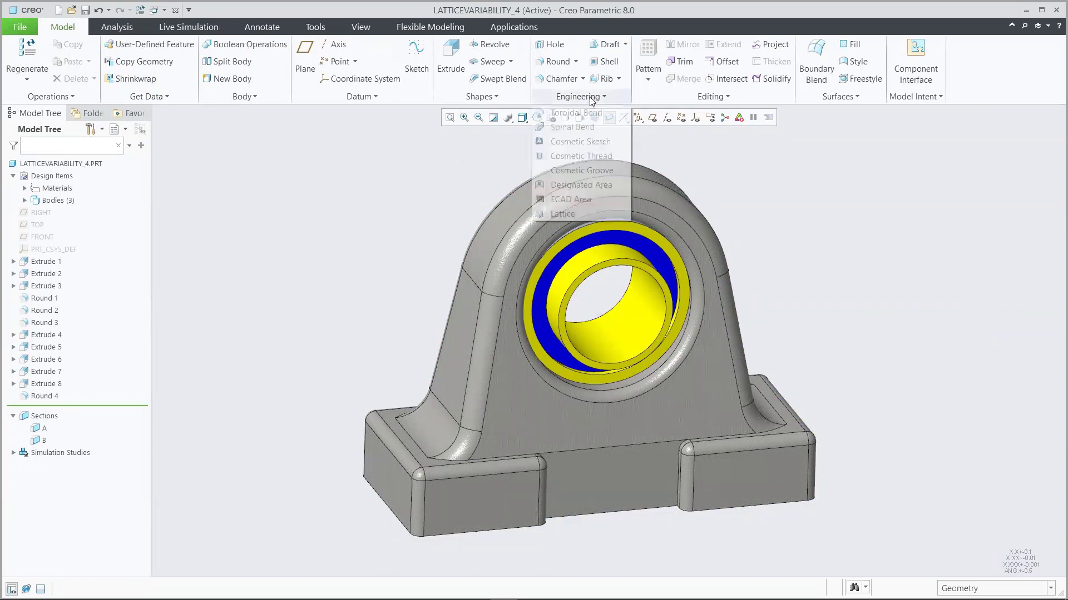
Create a lattice replacing Body 1, with a 2.00 thick shell
click(577, 211)
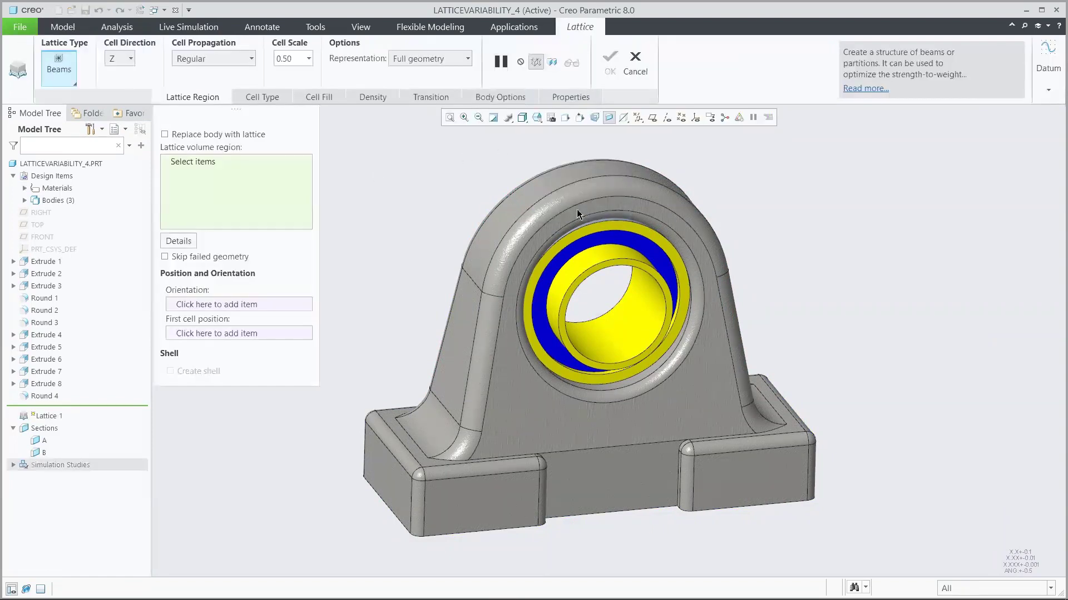
click(165, 134)
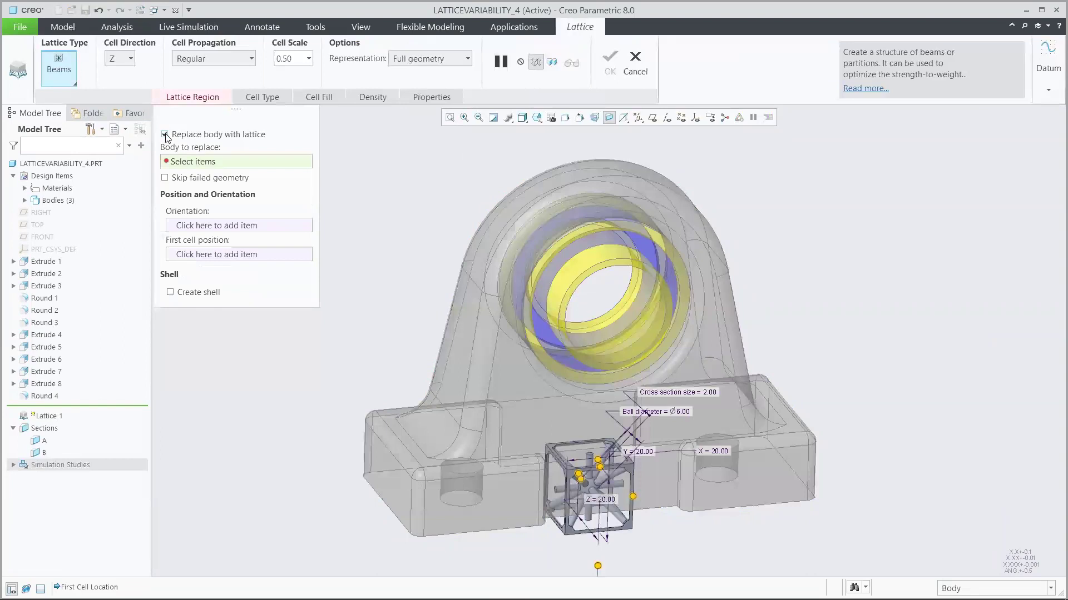
click(463, 320)
click(170, 292)
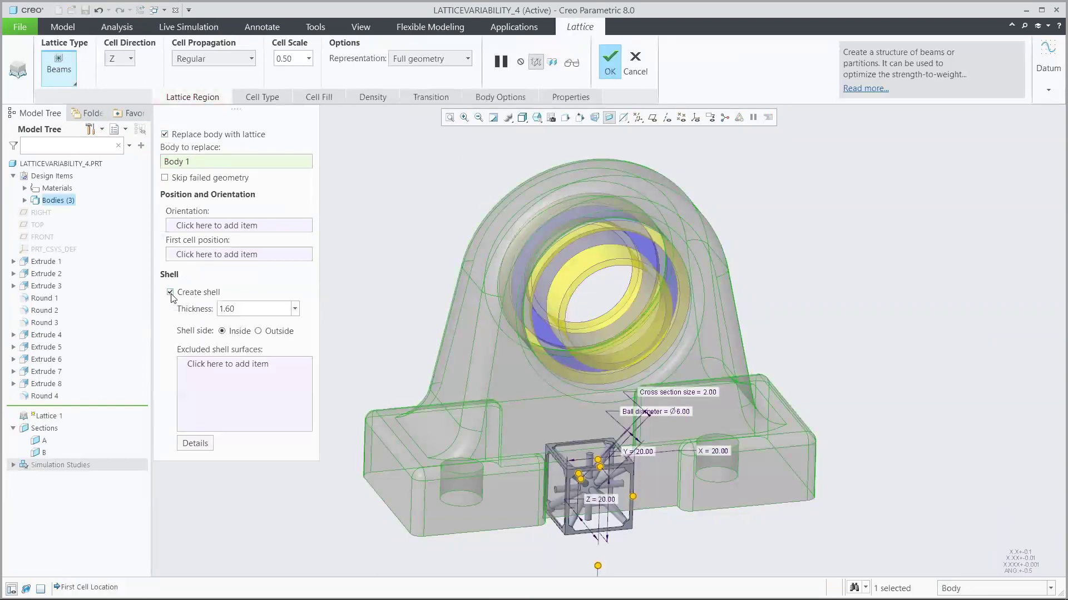
double_click(228, 309)
text(2)
key(Return)
Set the lattice cell size to 5 in X, Y and Z
click(270, 99)
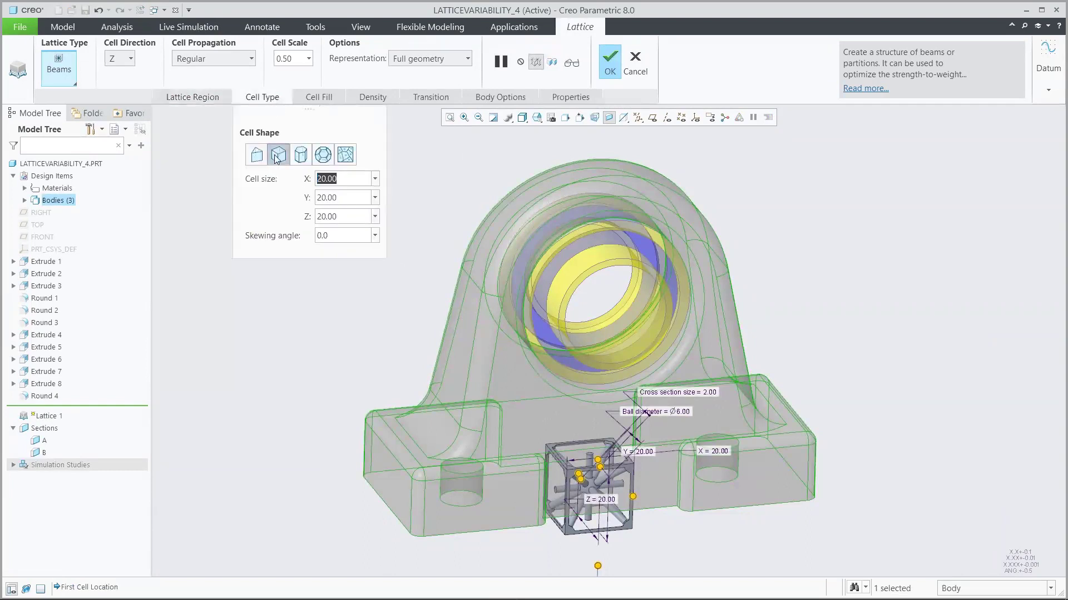
text(5)
key(Tab)
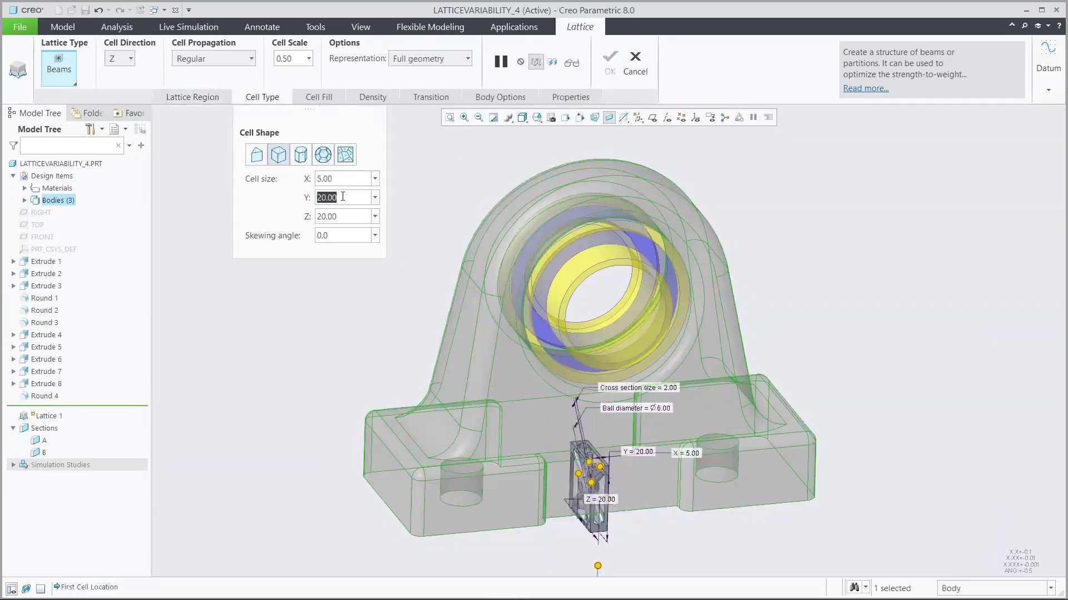
text(5)
key(Tab)
text(5)
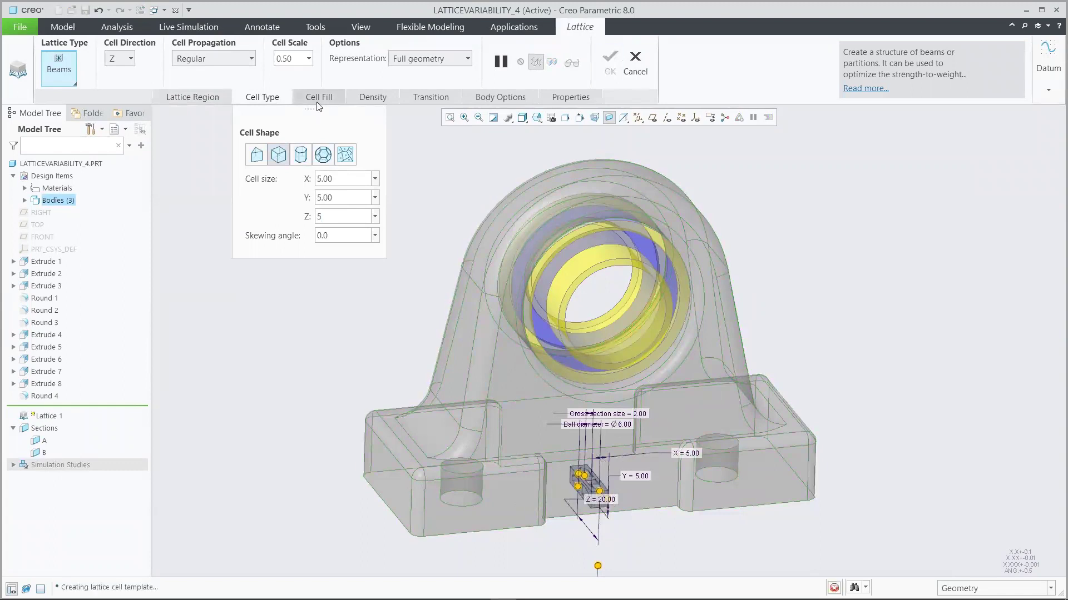
Use Star cell fill with 0.08 ball diameter and 0.08 cross-section size
click(318, 99)
click(375, 154)
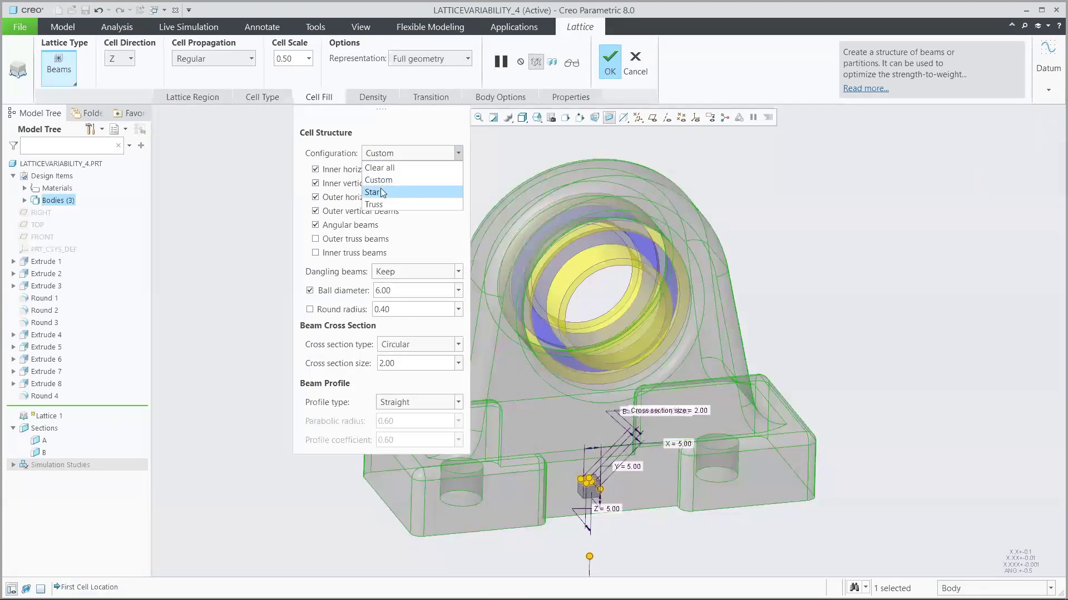
click(382, 192)
double_click(393, 291)
text(0.)
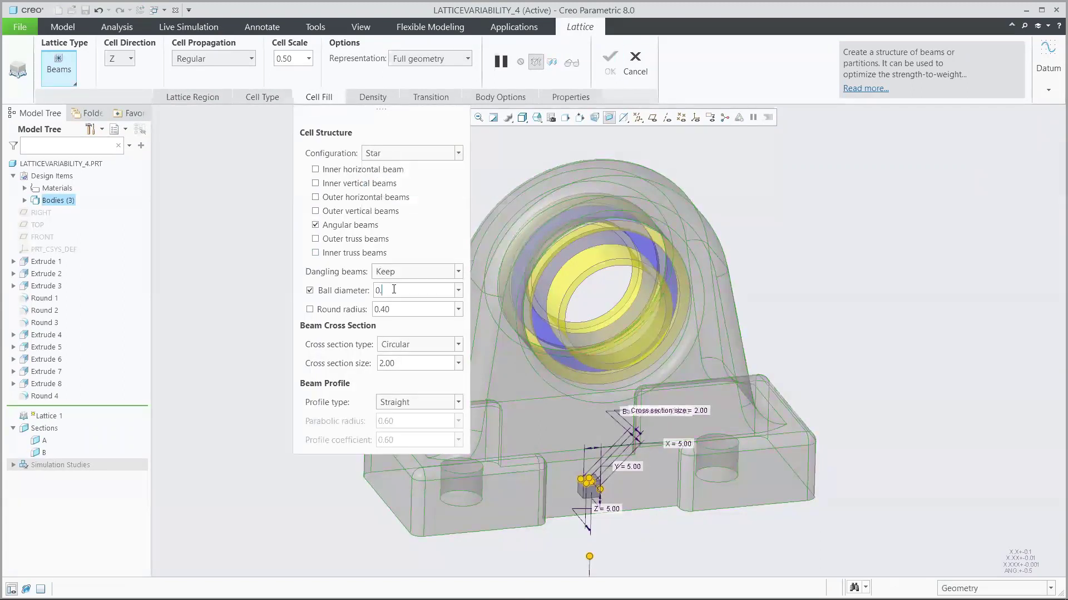
double_click(386, 363)
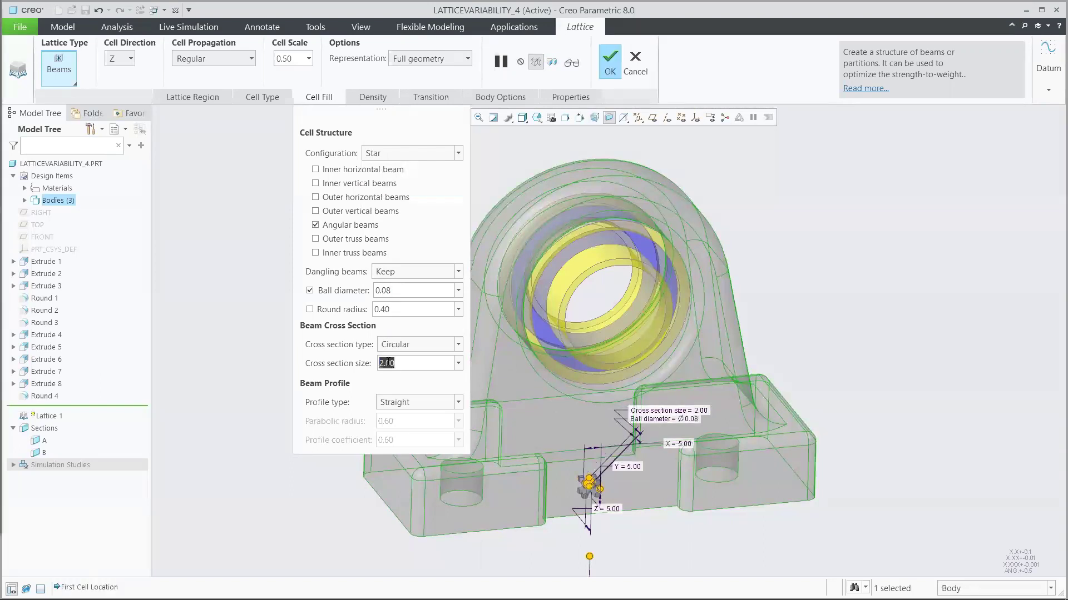
text(0.08)
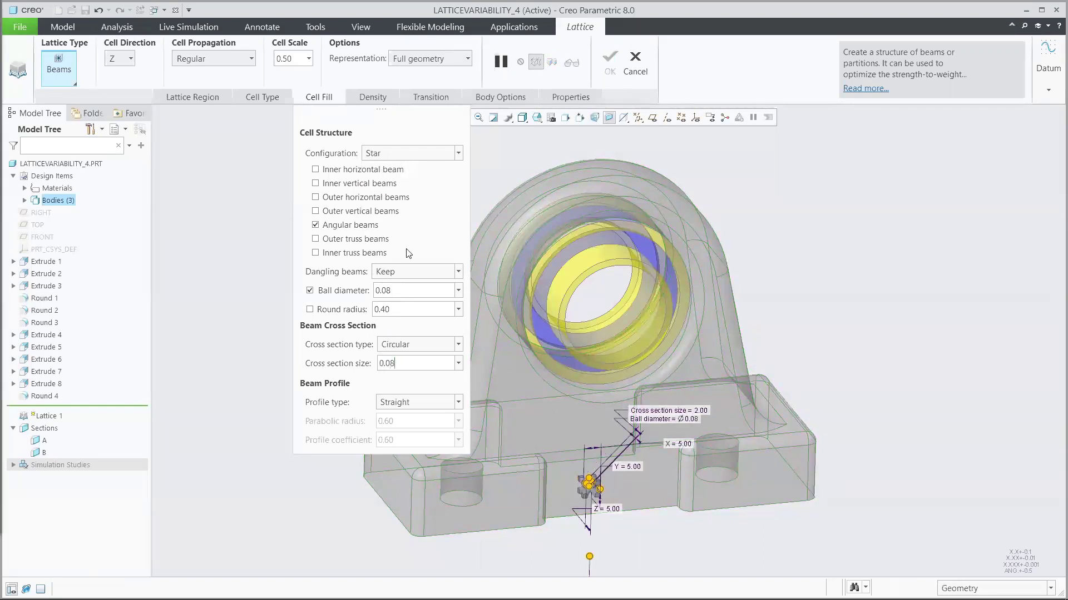
click(372, 97)
Drive lattice density from the VM Stress_X_1000_lattice_demo.csv Creo Simulation Live data
click(491, 147)
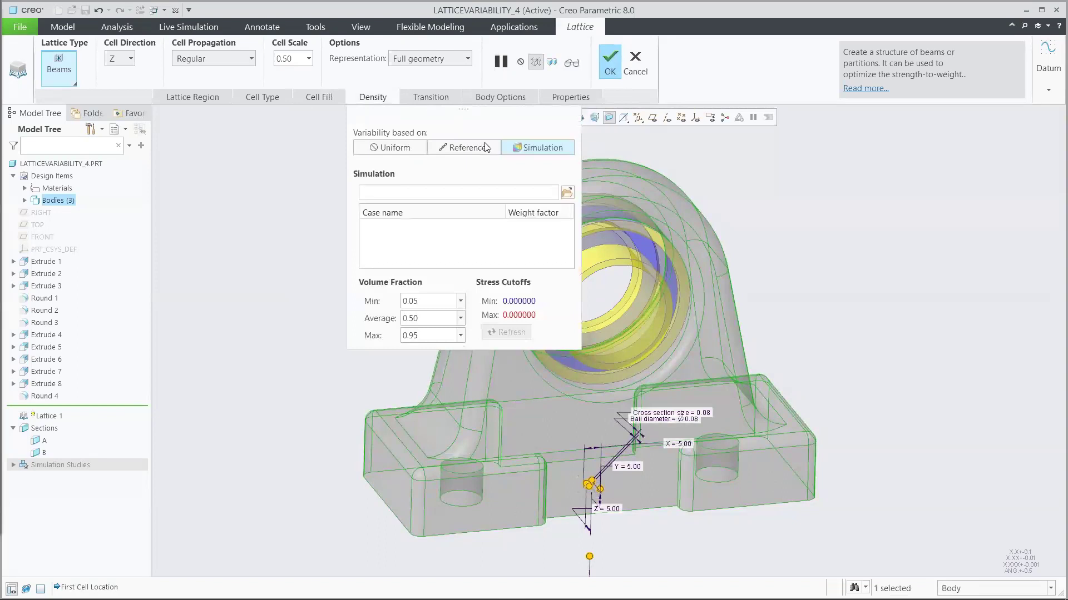
click(567, 193)
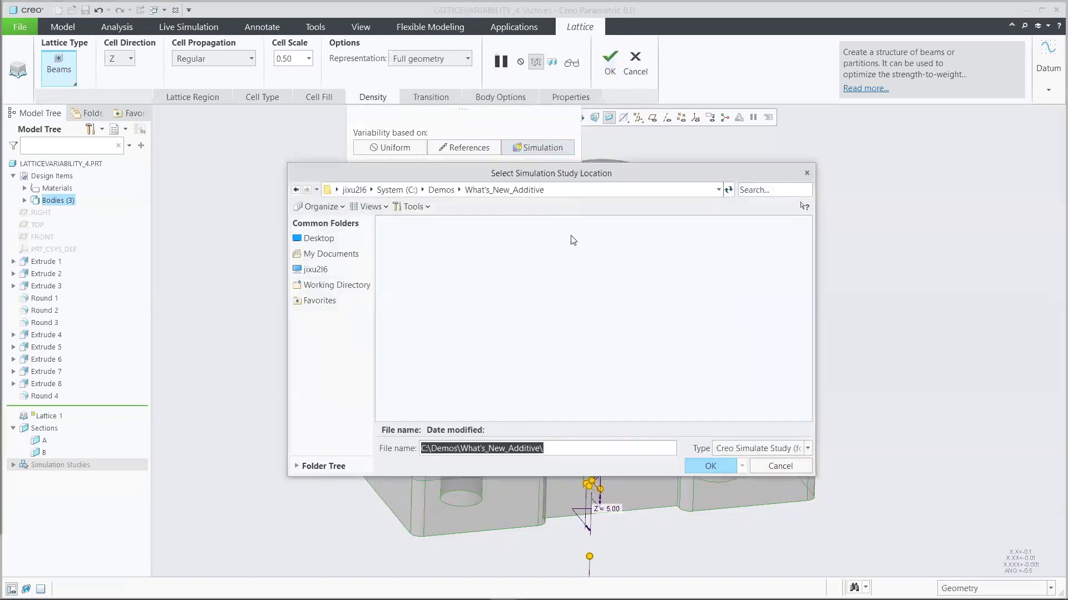
click(751, 449)
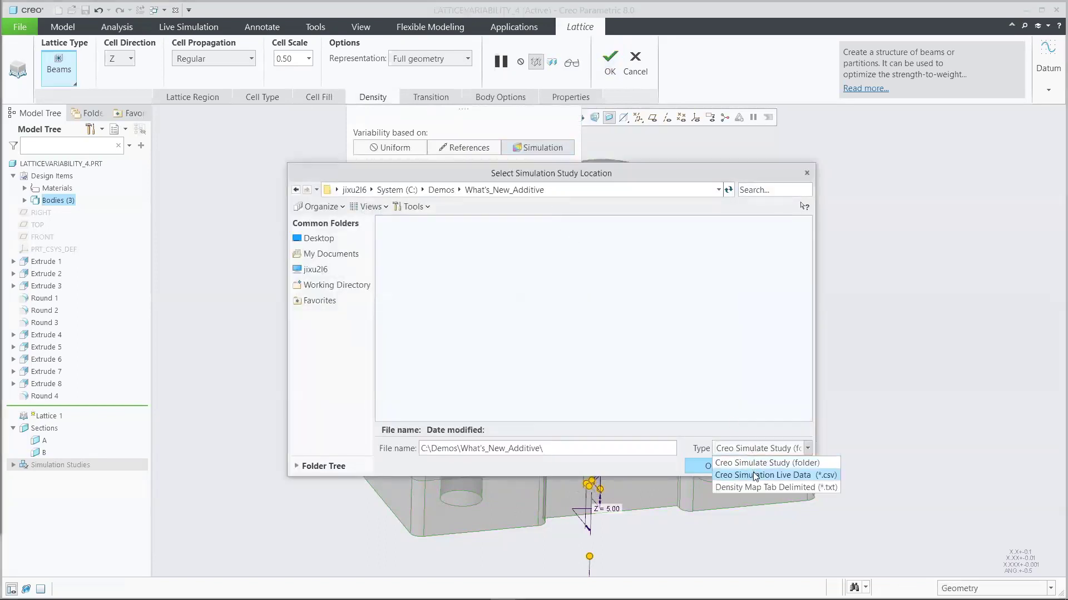
click(754, 470)
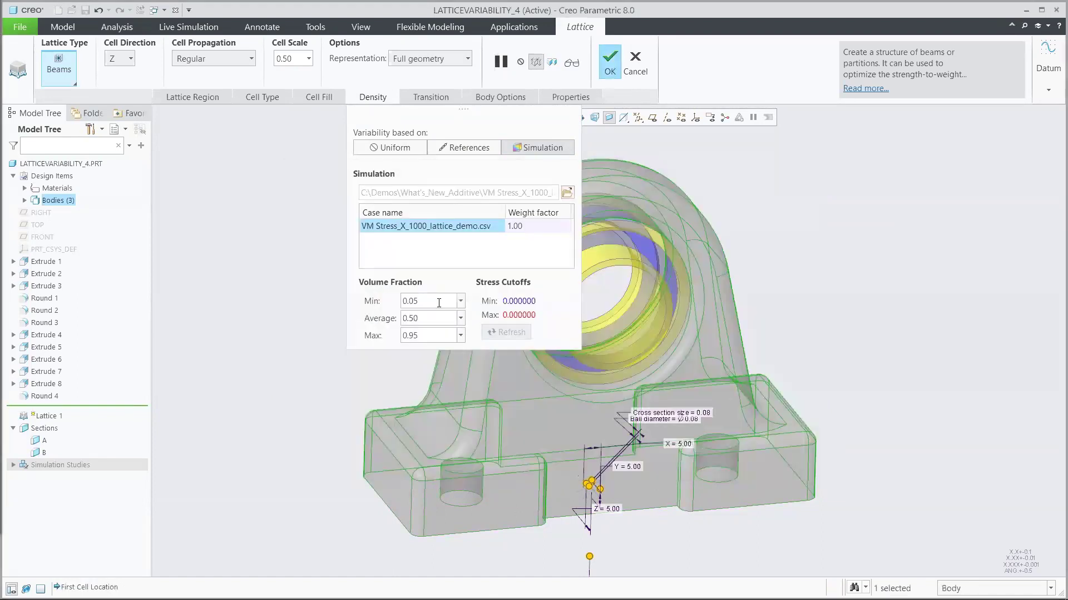
Set volume fractions to 0.01 minimum, 0.15 average and 0.6 maximum
double_click(439, 301)
text(0.0)
double_click(447, 317)
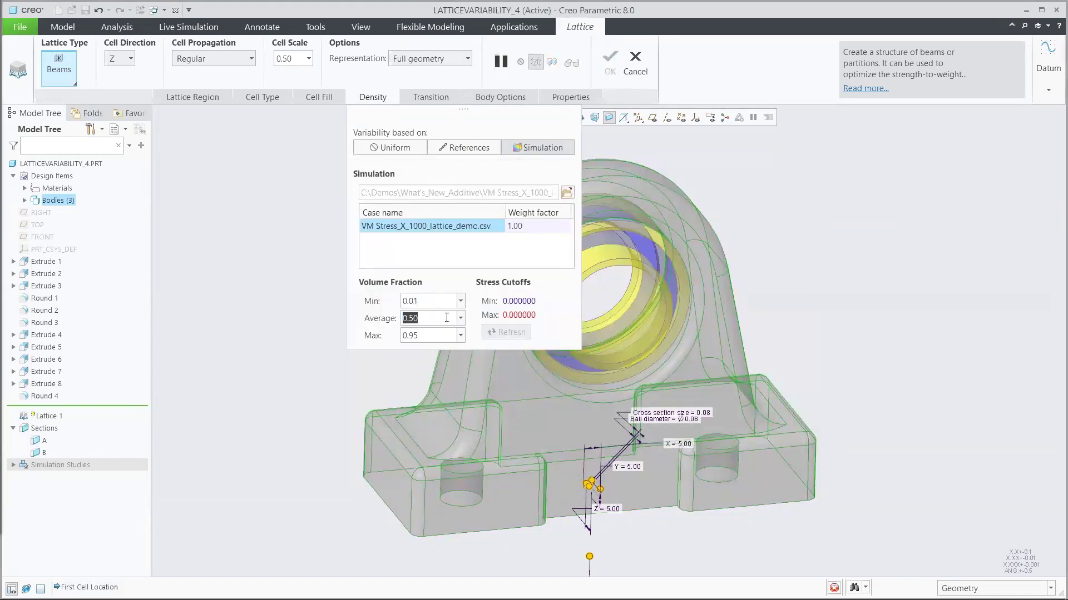
text(0)
double_click(446, 335)
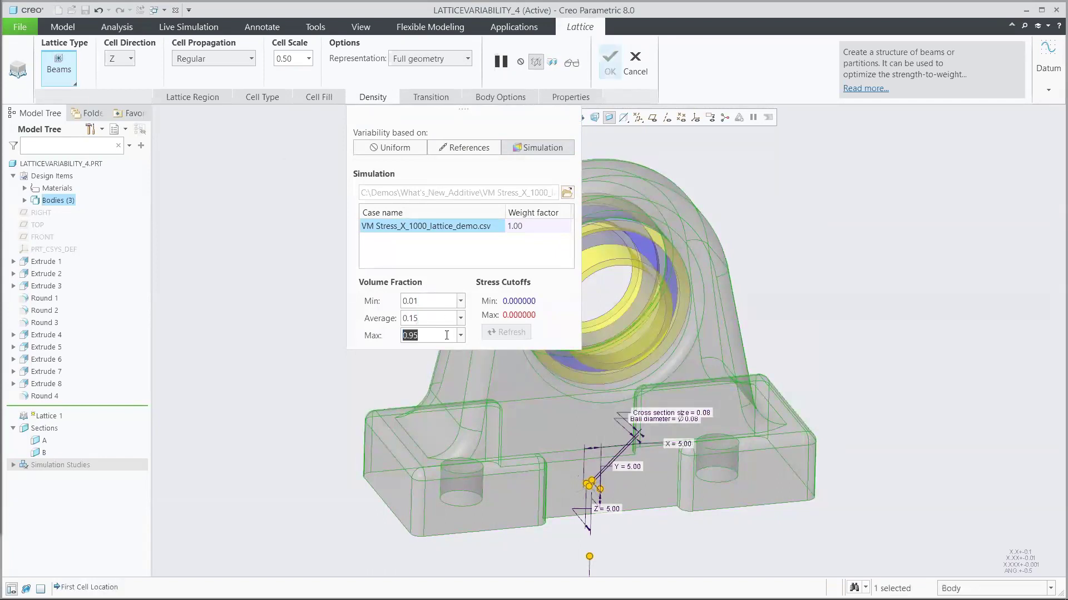
text(0.)
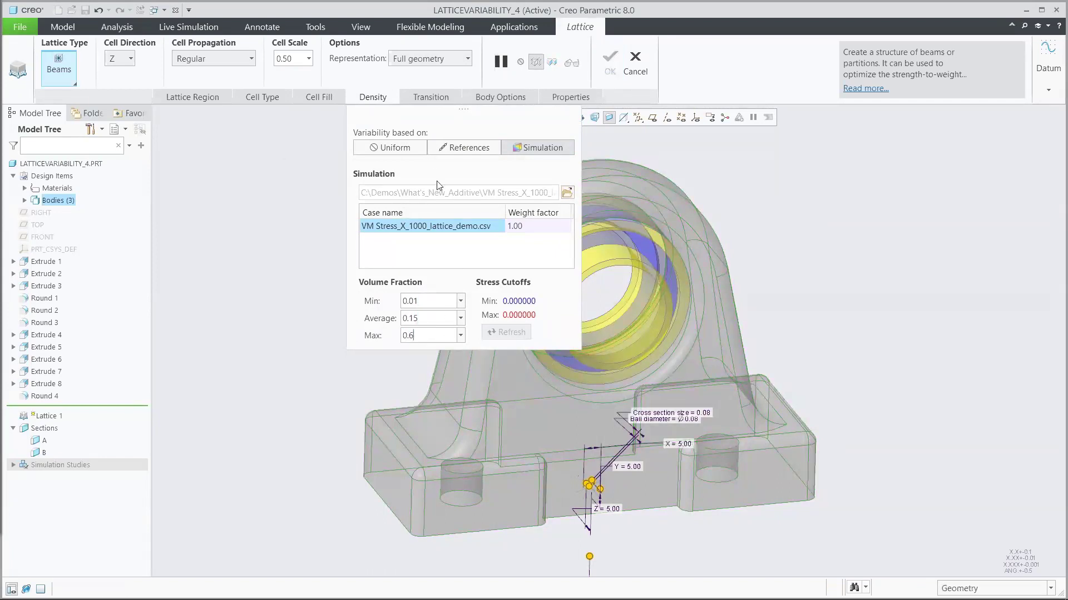
click(374, 98)
Finish Lattice 1 in Simplified representation after previewing, then select Section A
click(451, 64)
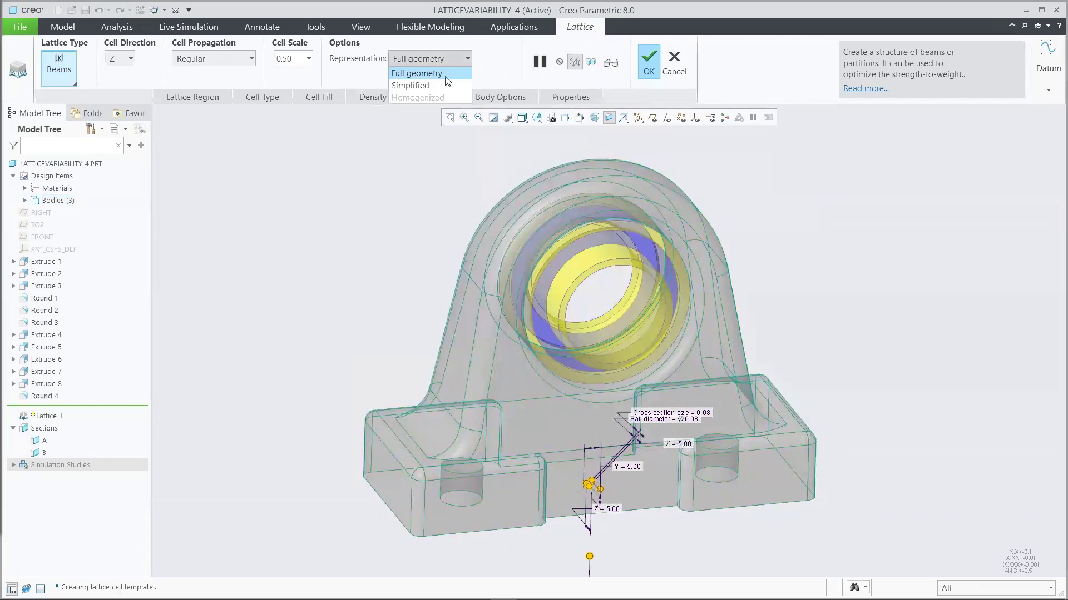
click(442, 82)
click(591, 62)
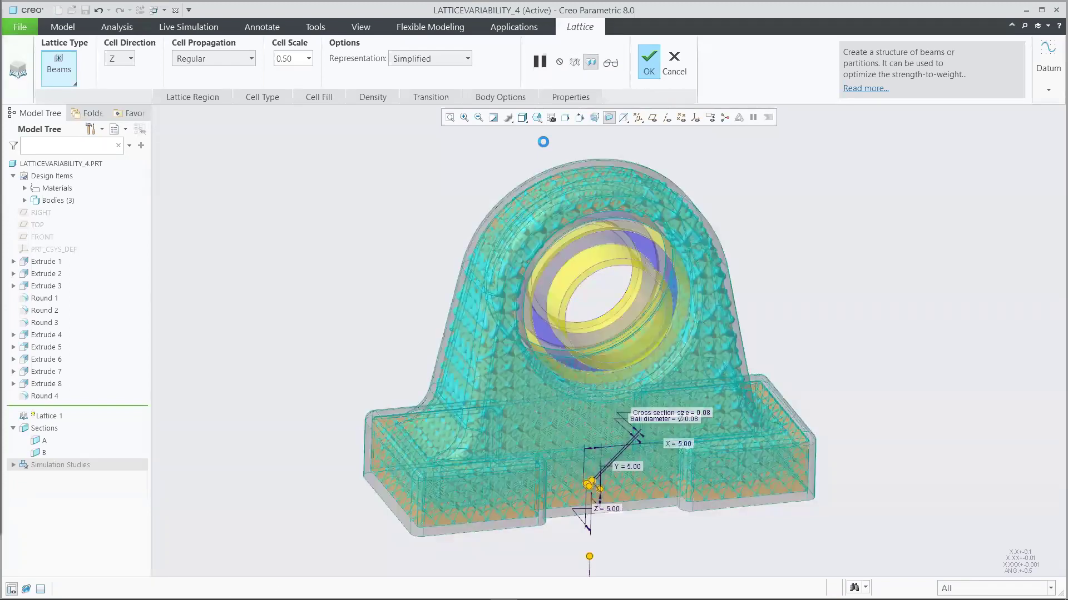
click(648, 63)
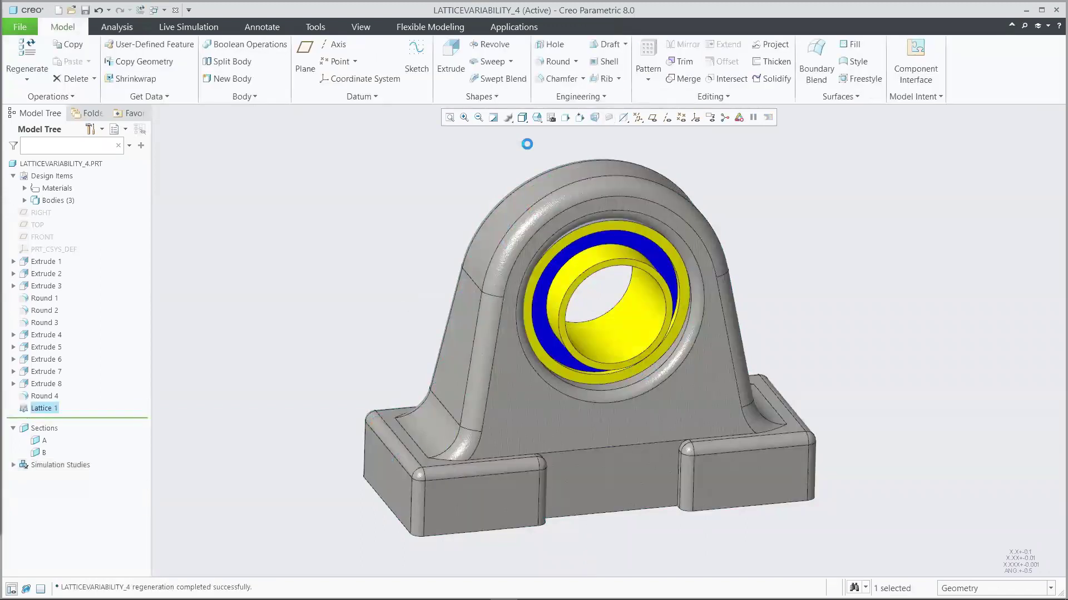
click(40, 440)
Activate Section A to clip the model and view it from the 04_FRONT orientation
click(49, 374)
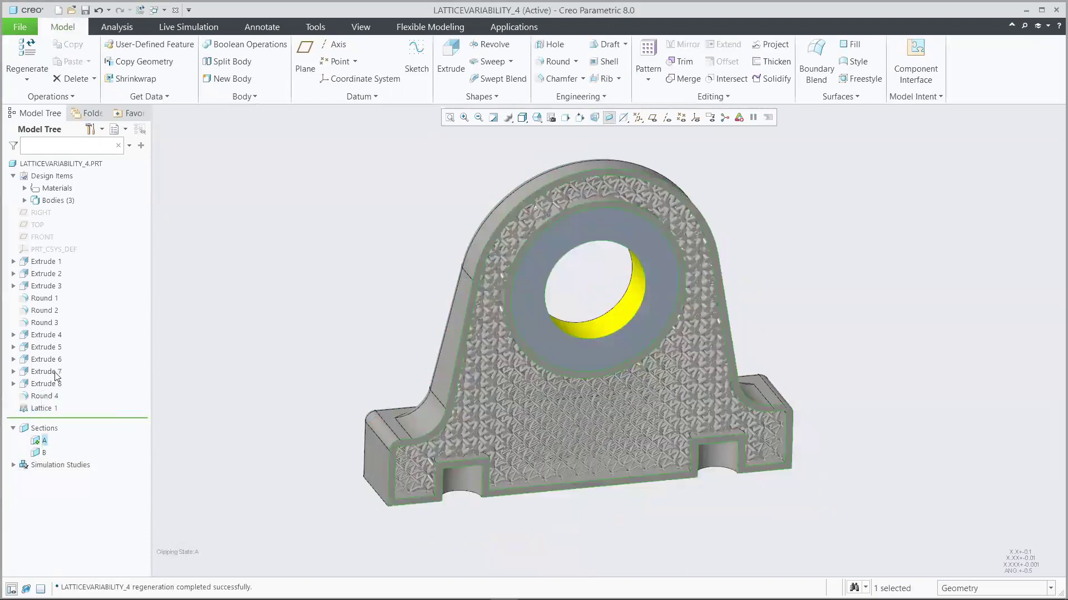
click(537, 118)
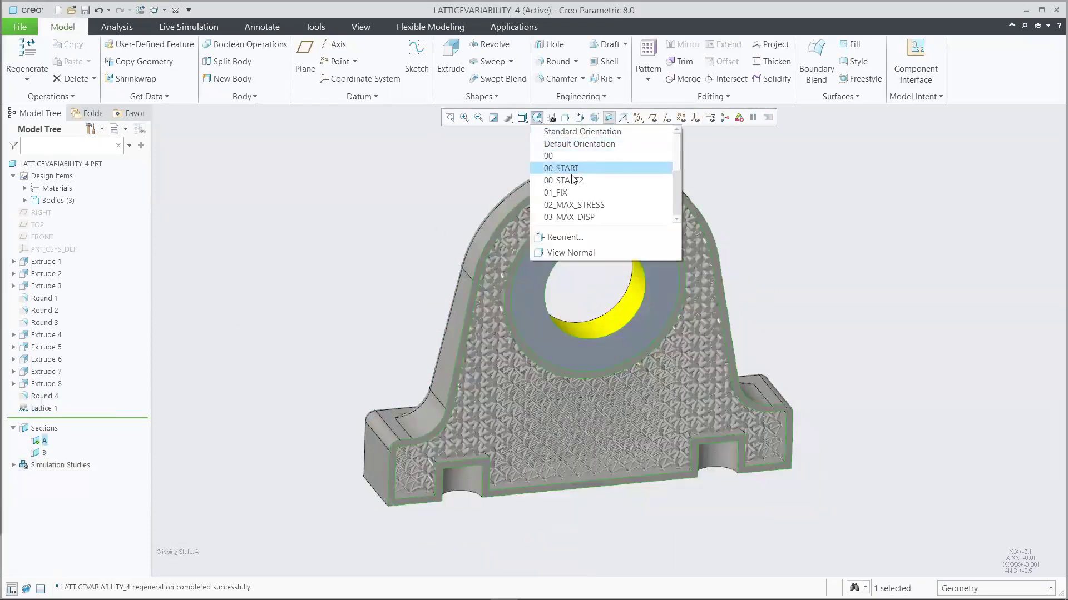
scroll(678, 168, down, 1)
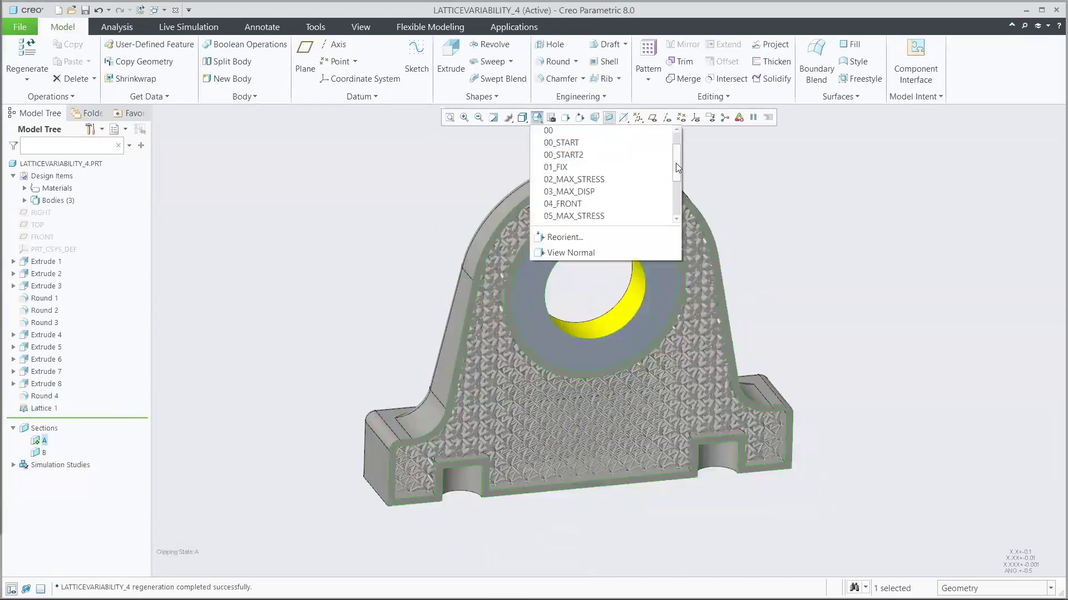
click(575, 204)
click(534, 152)
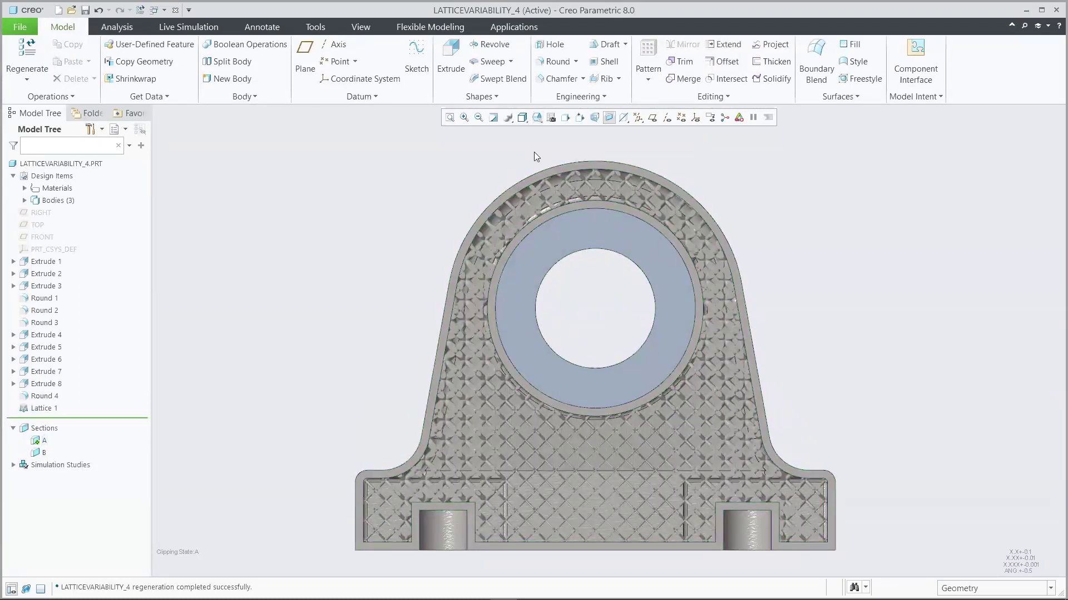
Return to the 00_START isometric view and enter Live Simulation showing study Structure1
click(537, 117)
click(560, 169)
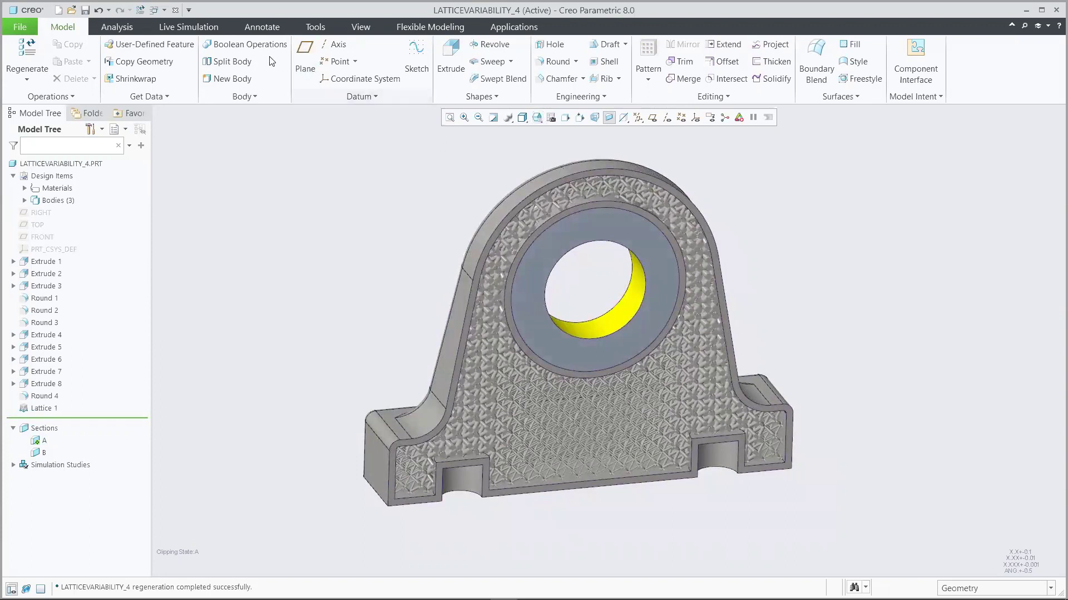
click(188, 26)
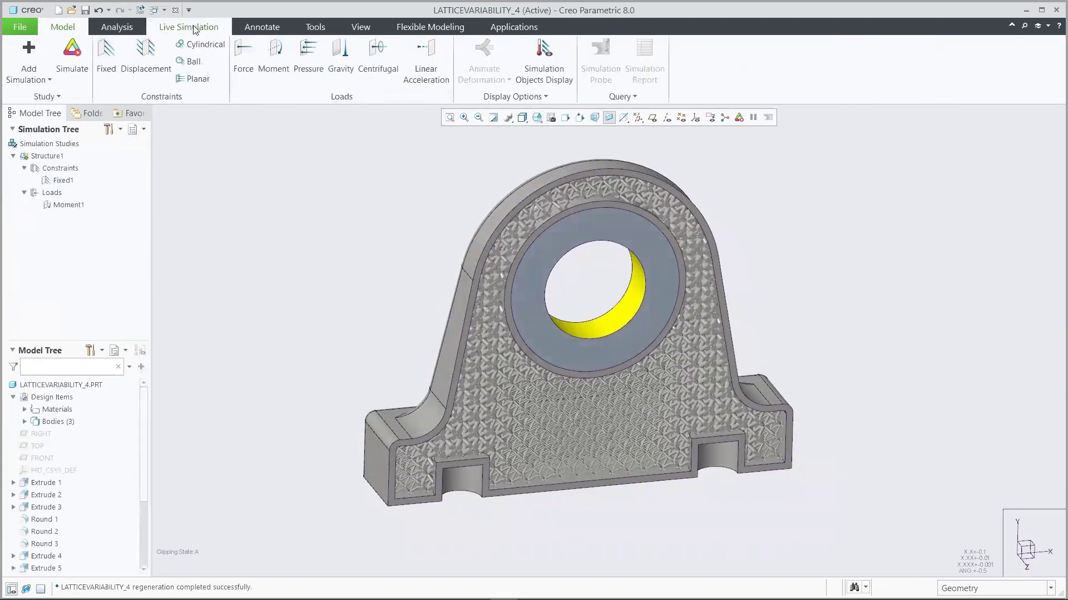
Run the live stress simulation and flip Section A's clipping direction
click(77, 53)
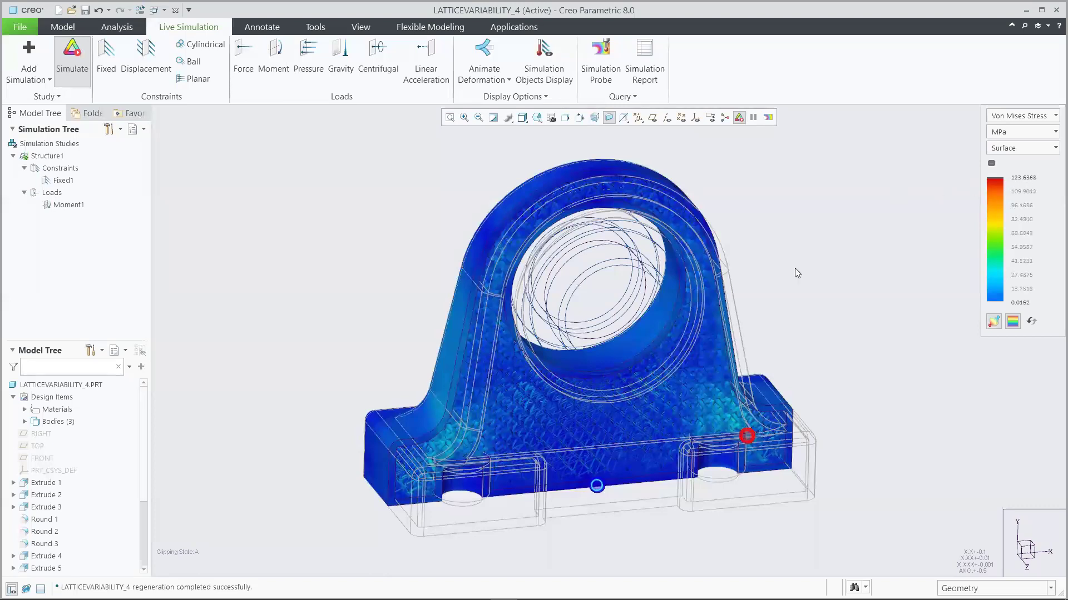
scroll(62, 528, down, 4)
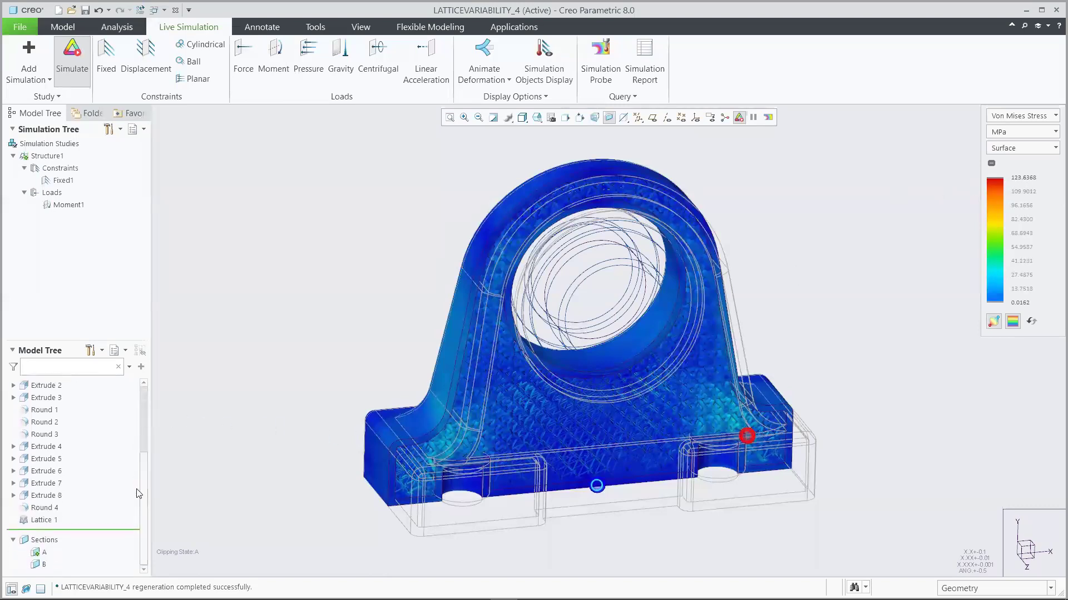
click(53, 553)
right_click(54, 553)
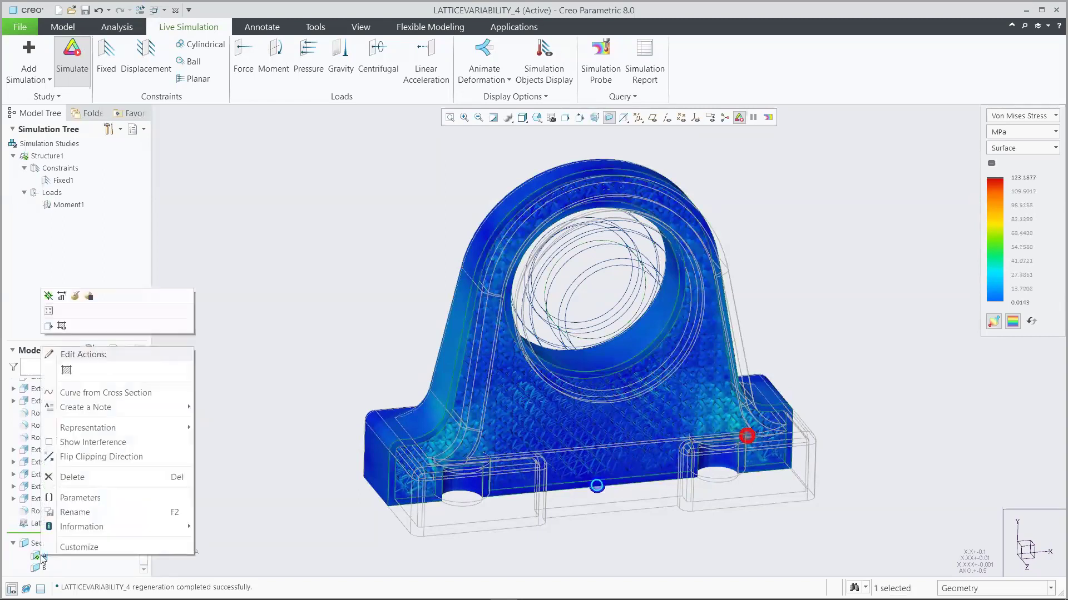
click(80, 457)
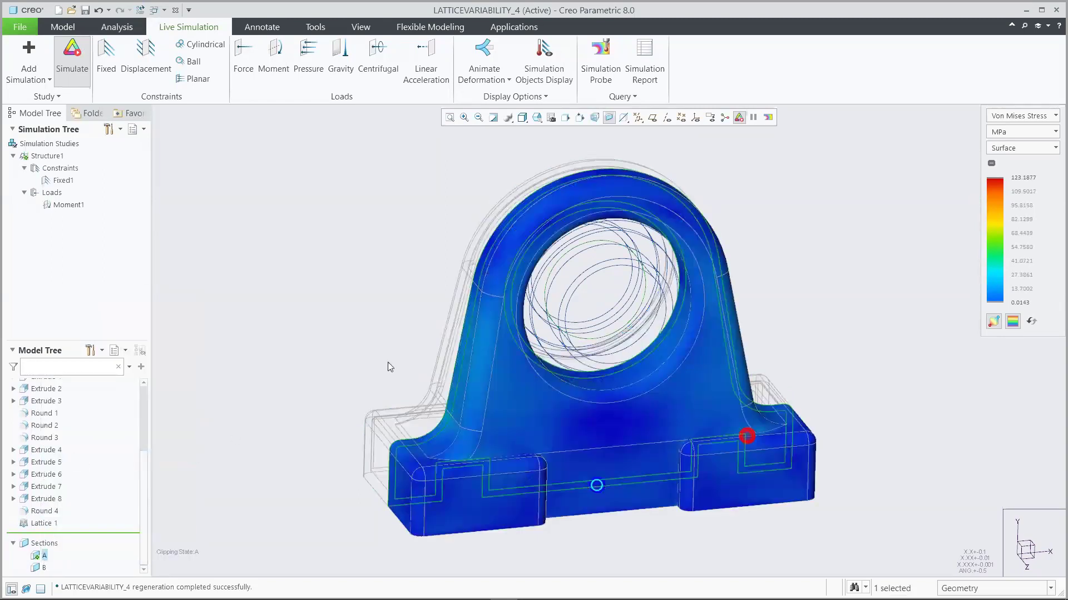
Check the 05_MAX_STRESS close-up of the ~123 MPa peak, then return to 00_START
click(537, 116)
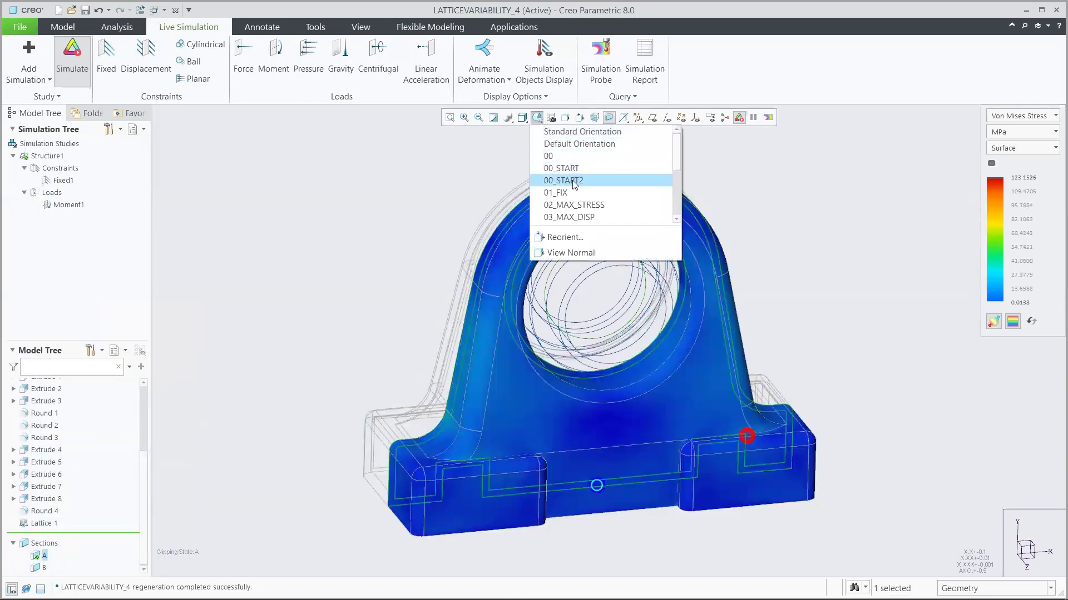
click(559, 179)
click(536, 116)
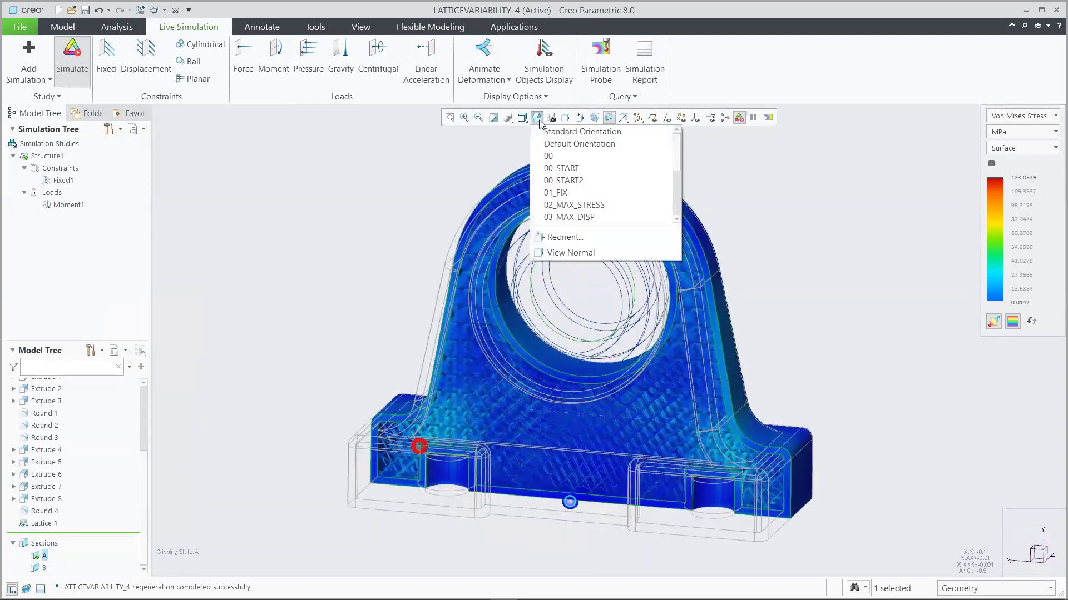
scroll(677, 170, down, 2)
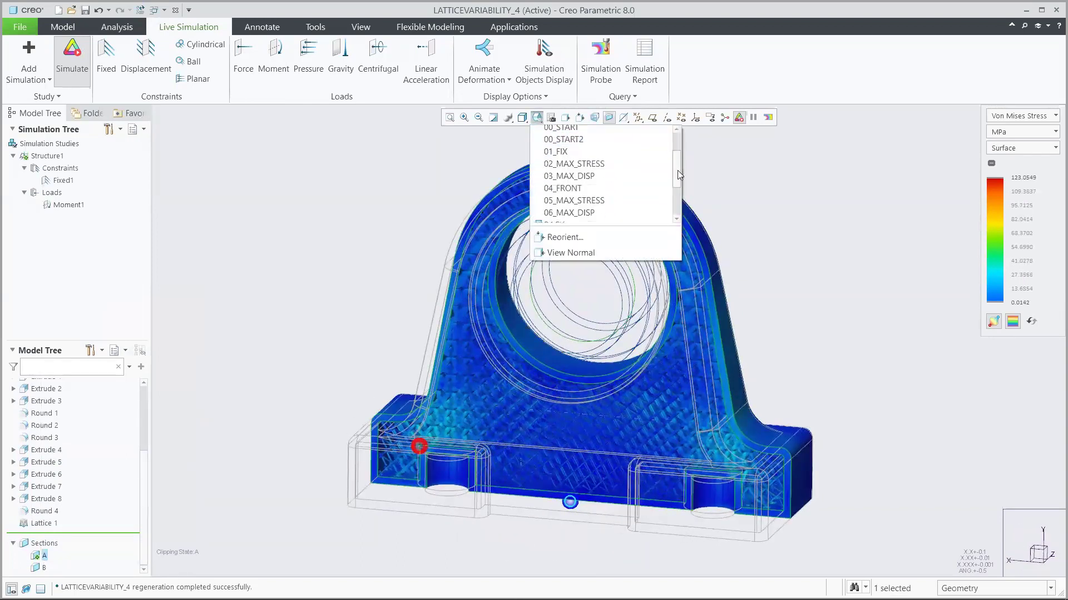
click(600, 199)
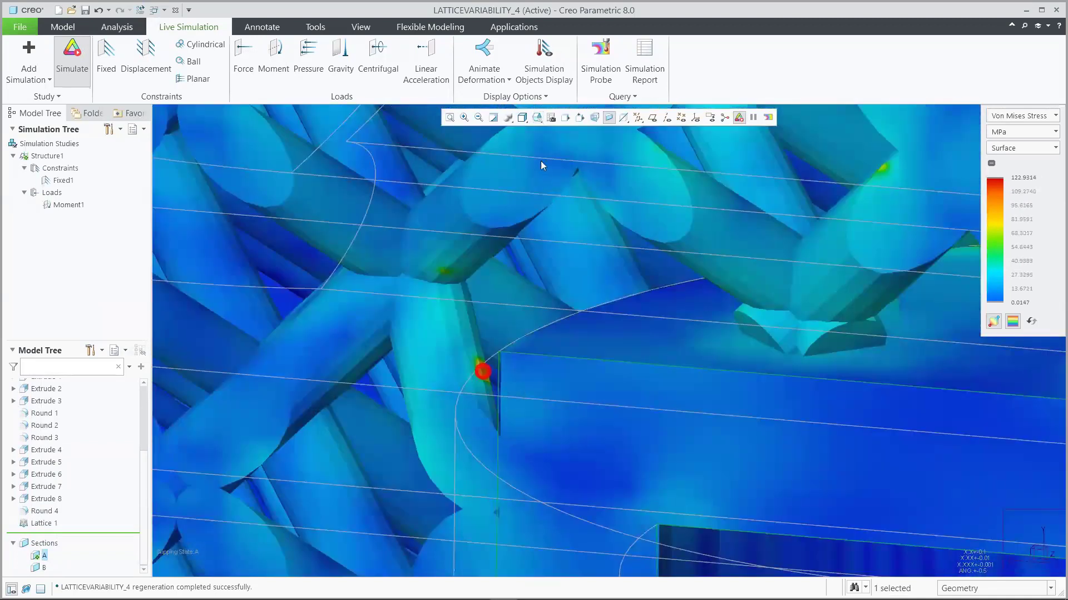
click(535, 118)
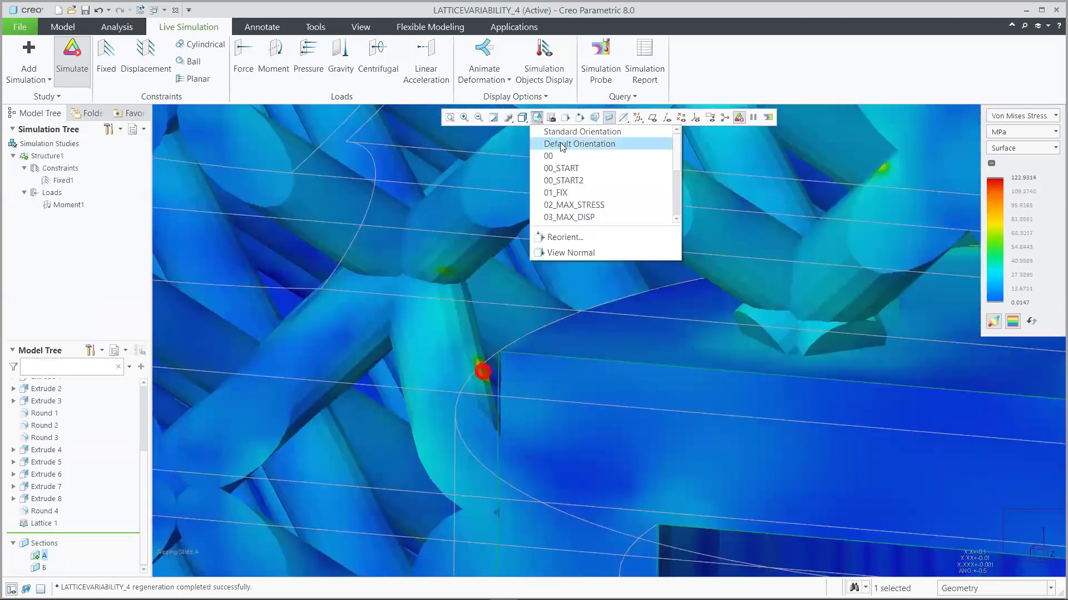
click(578, 181)
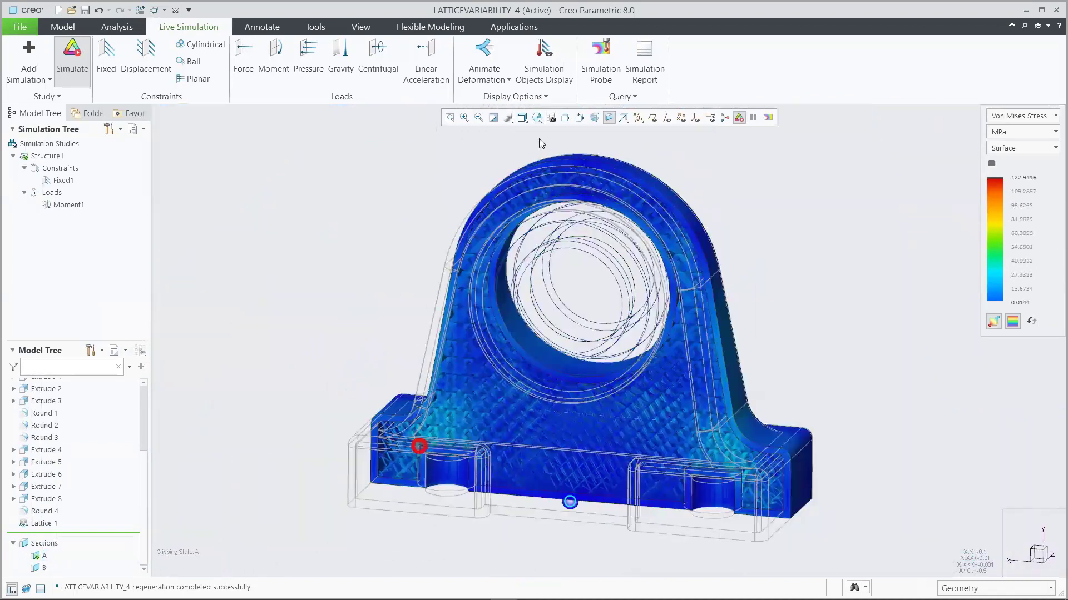
click(1018, 116)
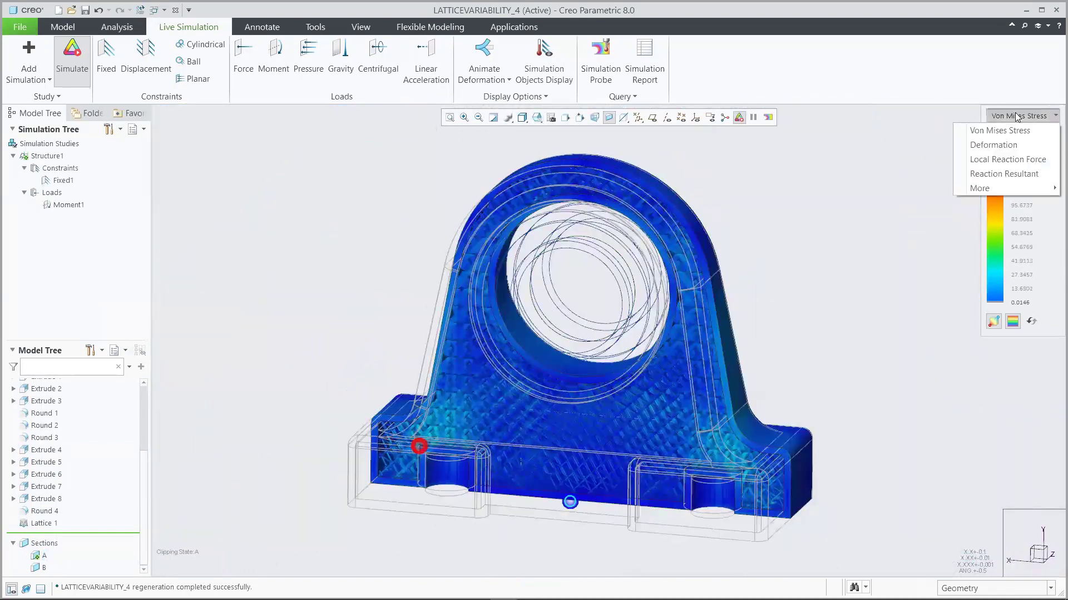
Switch the results to Deformation and flip Section A's clipping direction
click(1015, 147)
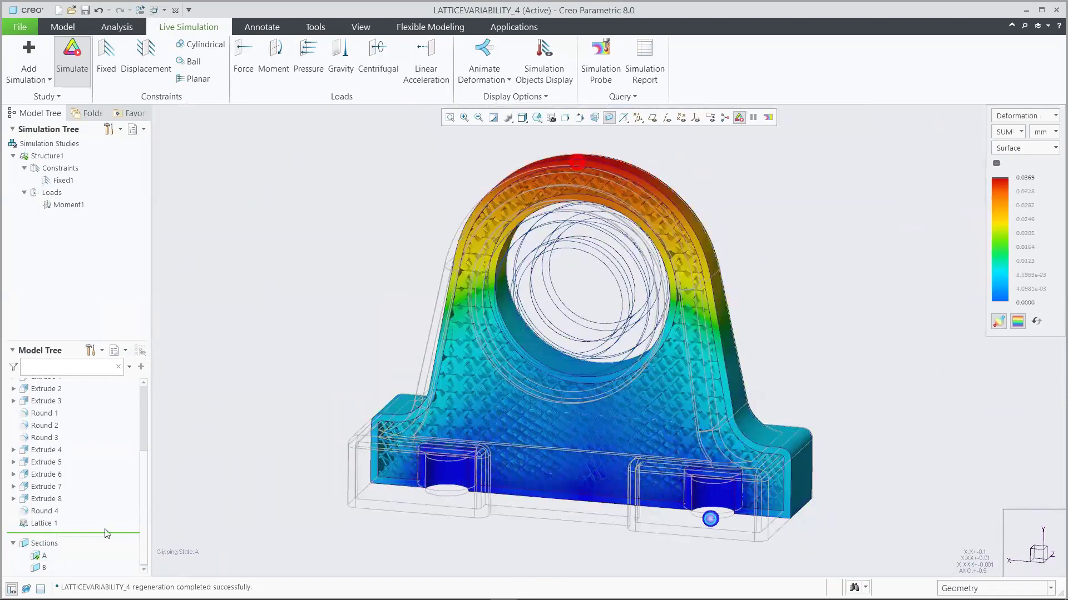
right_click(46, 558)
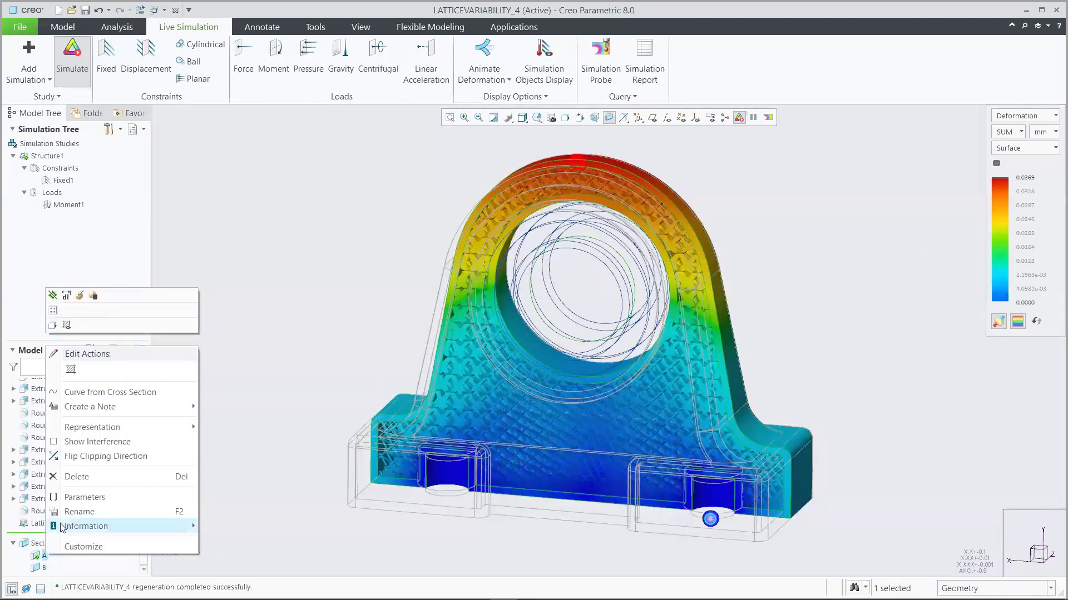
click(89, 457)
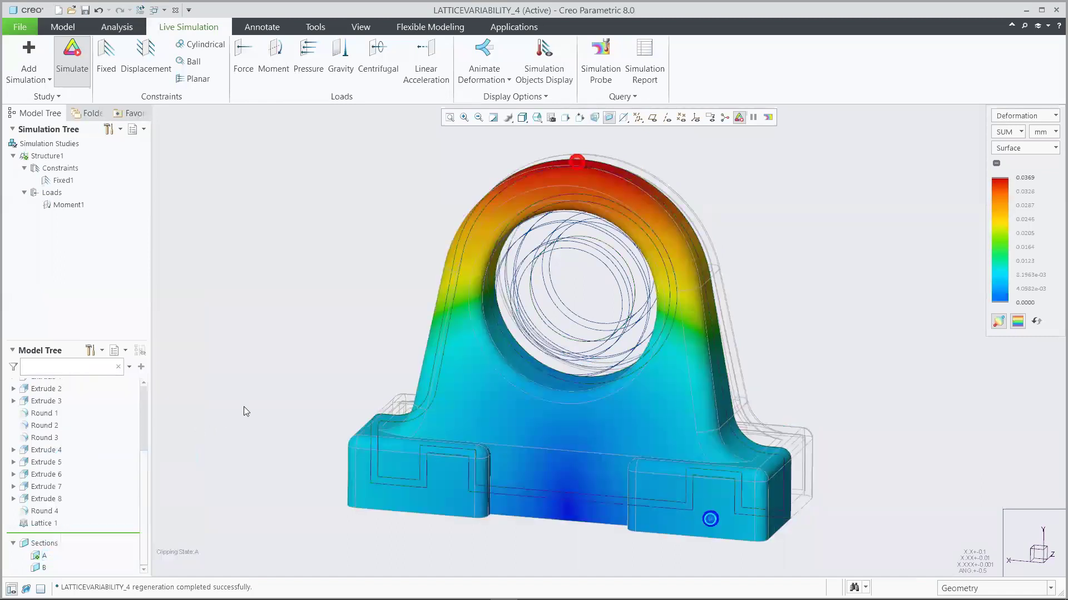
Inspect the 06_MAX_DISP close-up of the 0.0369 mm maximum deformation, then return to 00_START
click(537, 118)
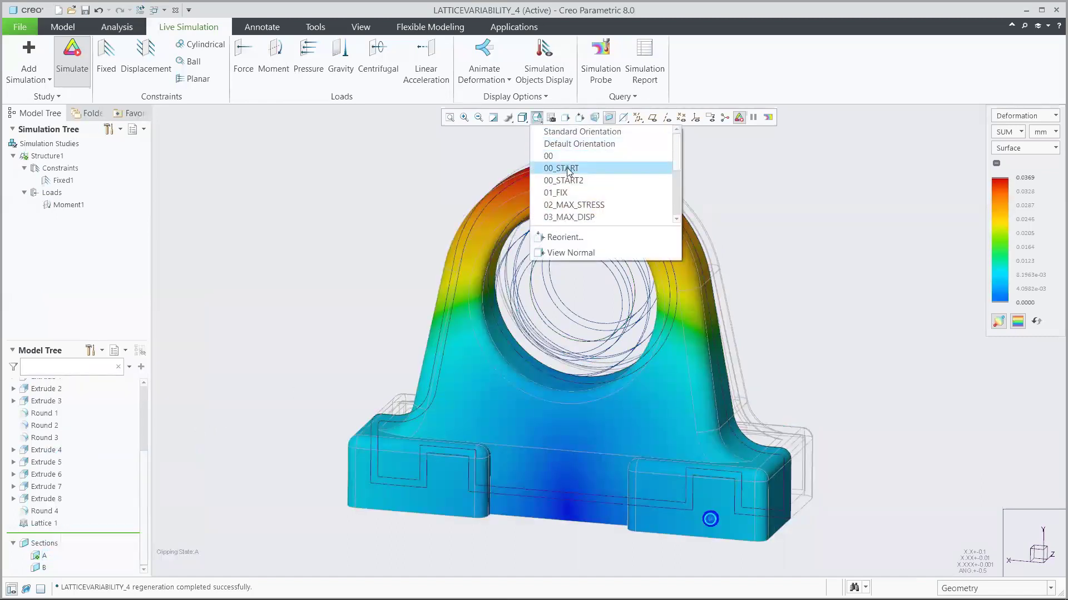
click(566, 168)
click(536, 117)
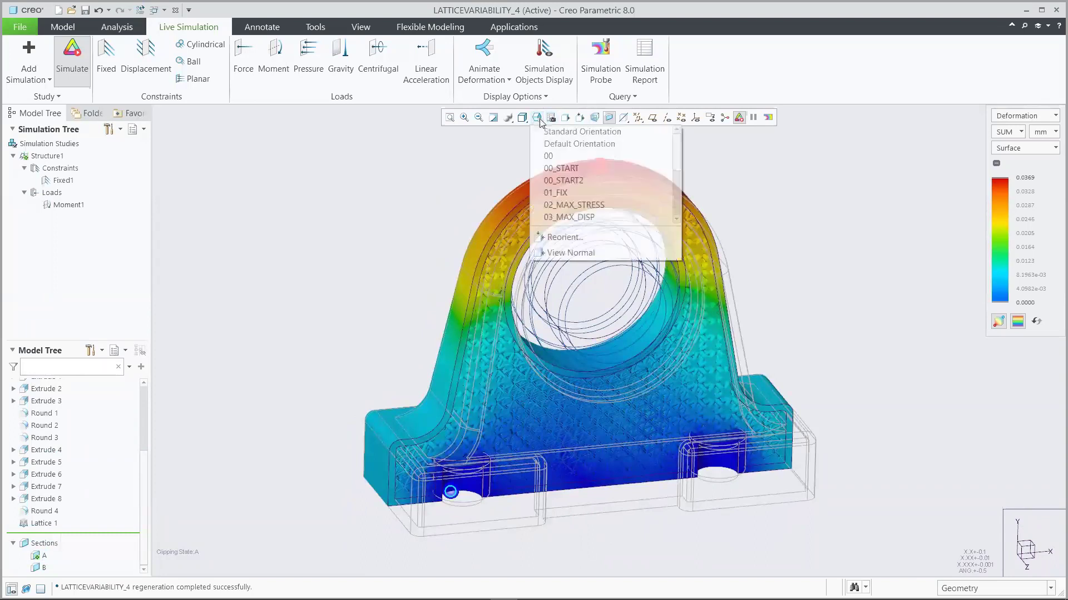
drag(675, 159, 673, 185)
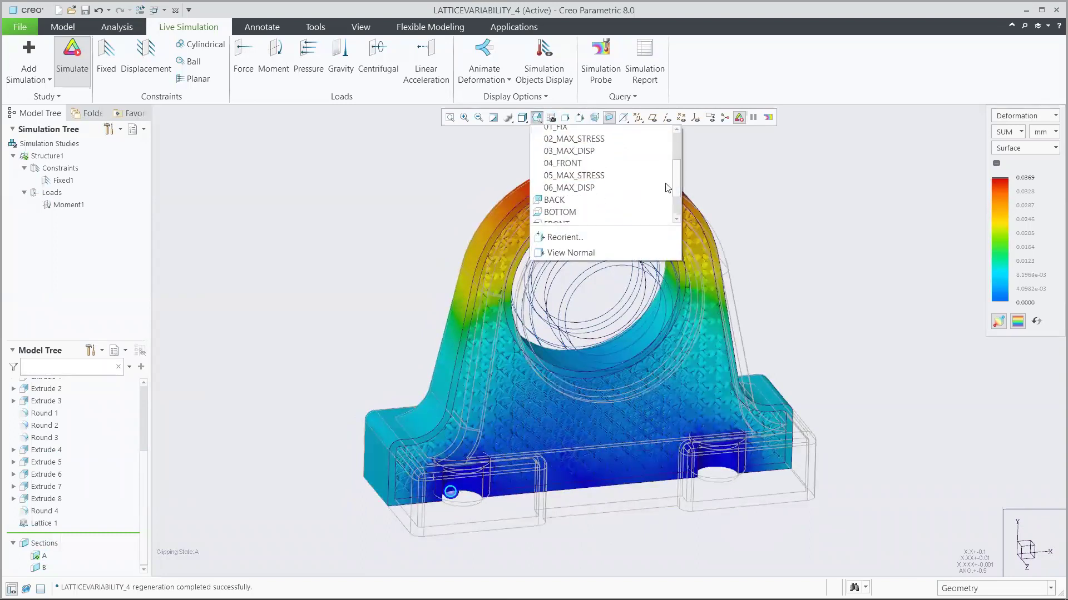
click(598, 185)
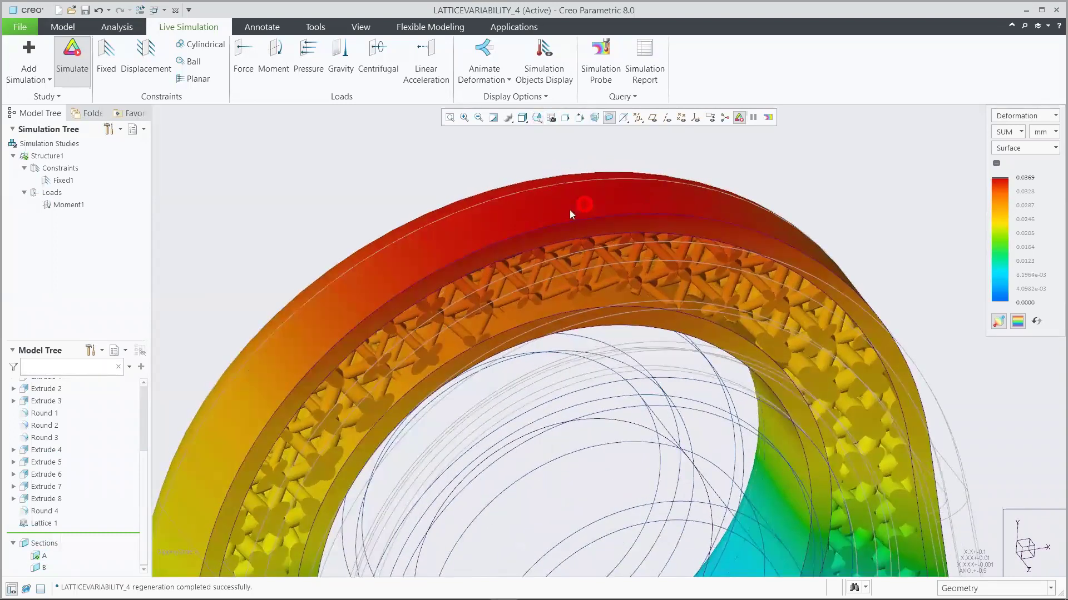
click(537, 118)
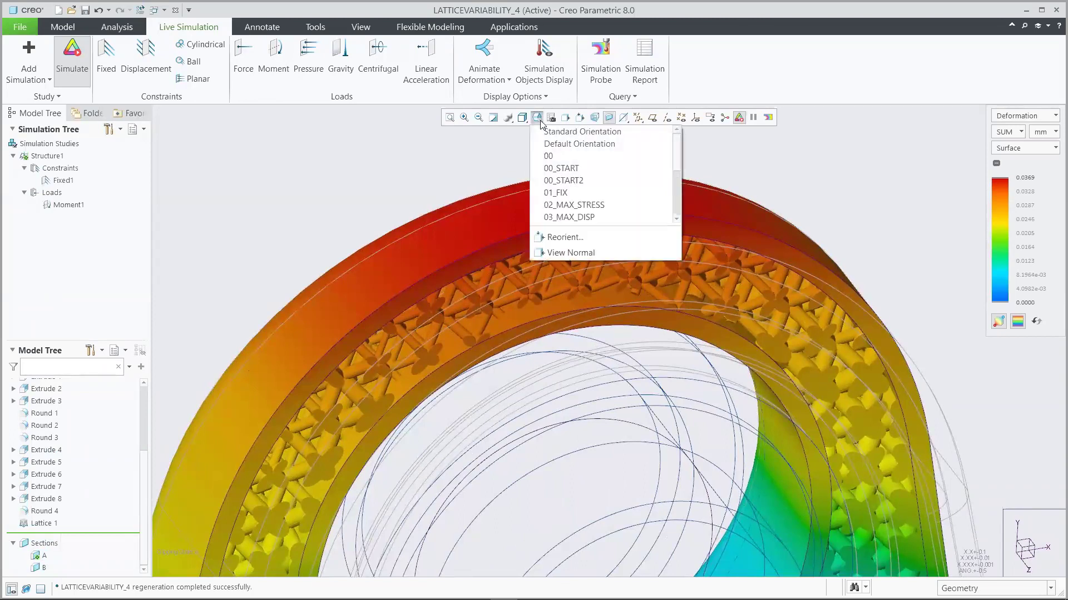
click(562, 169)
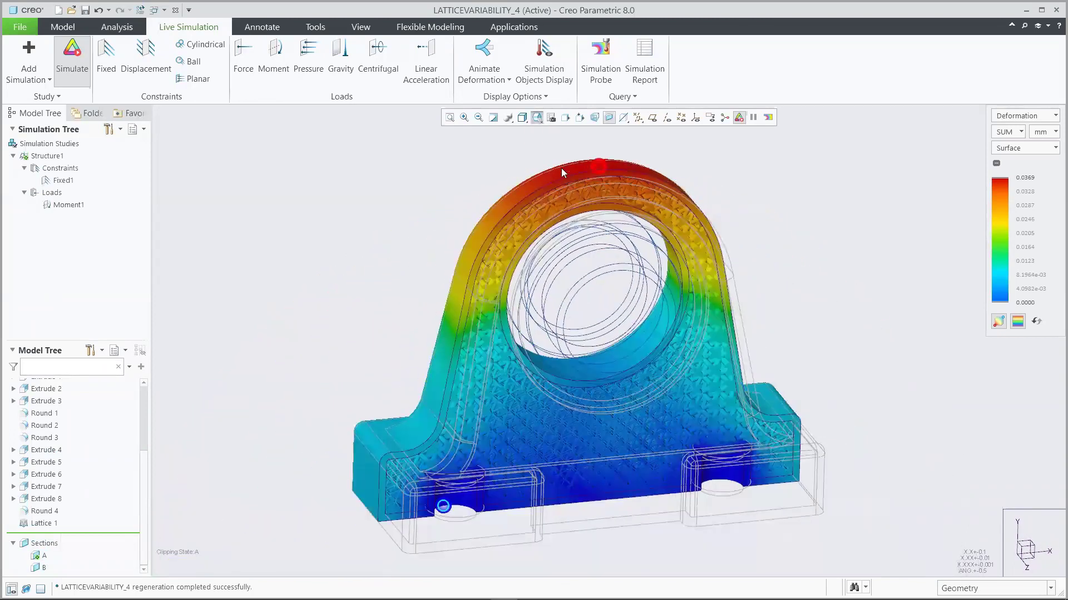
Animate the deformed shape, stop the animation, and turn live simulation off
click(484, 56)
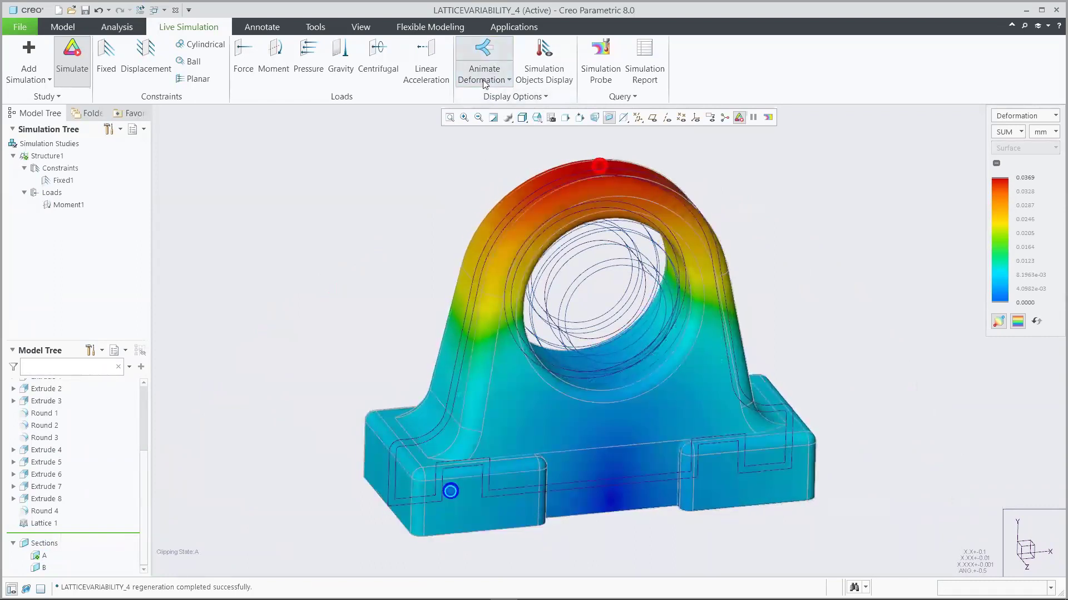
click(485, 52)
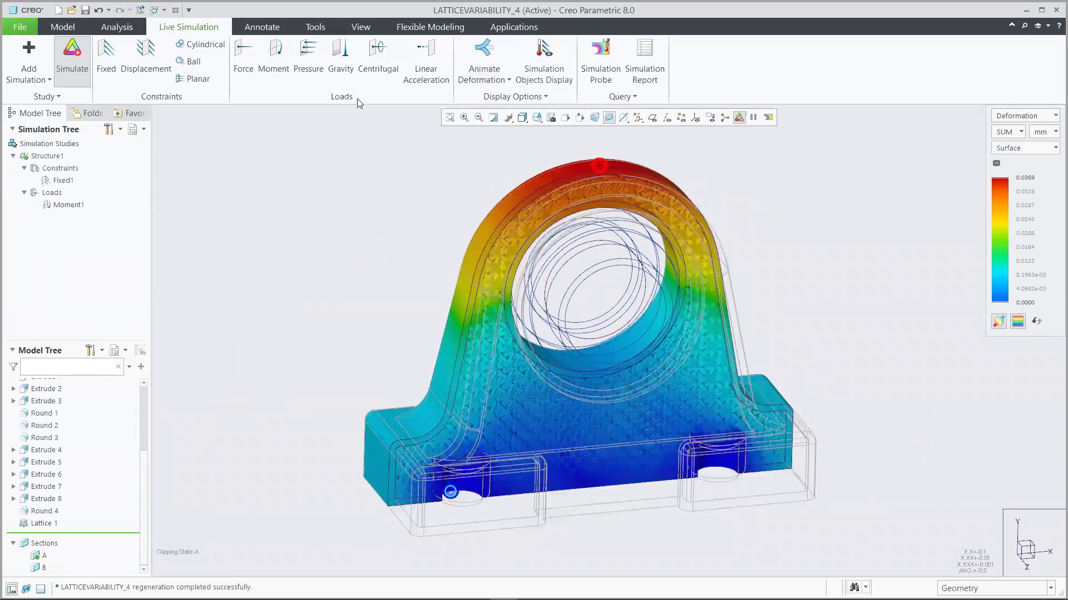
click(74, 50)
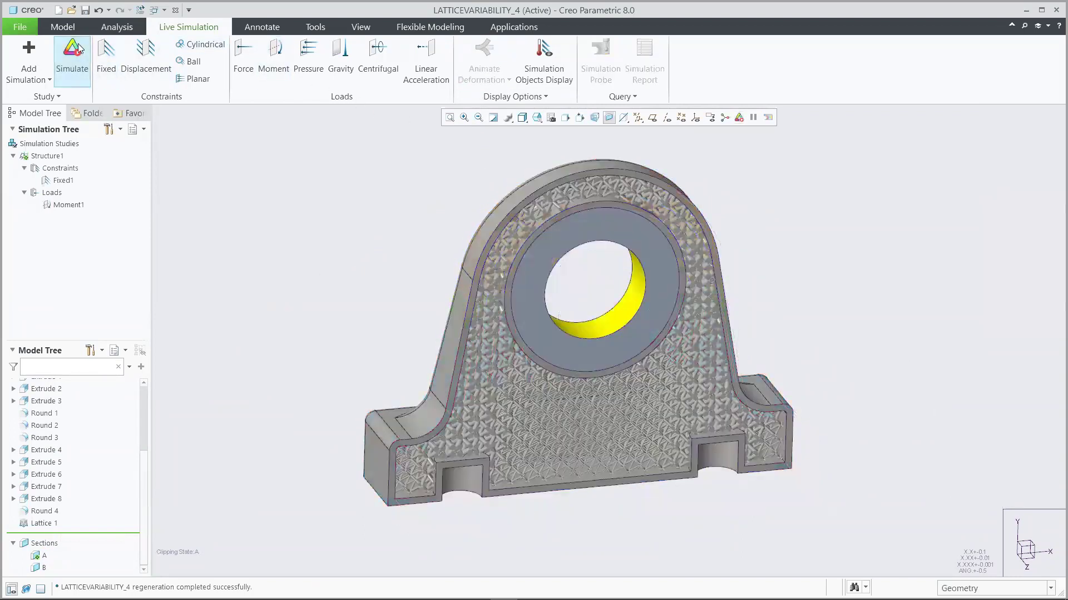
Back in the Model tab, deactivate Section A's clipping so the whole pillow block shows
click(62, 27)
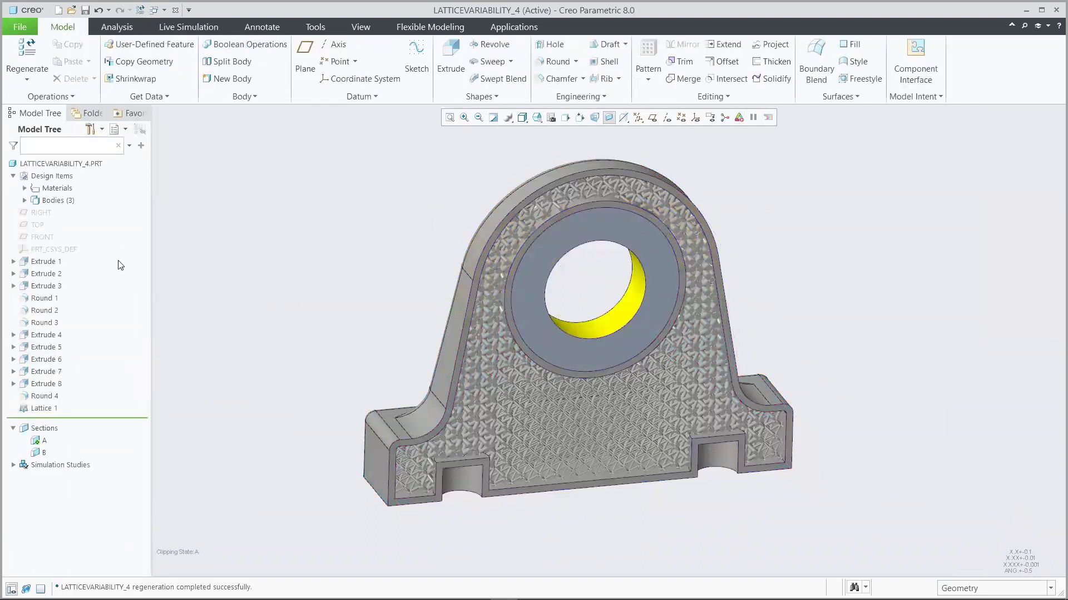
click(37, 441)
click(47, 378)
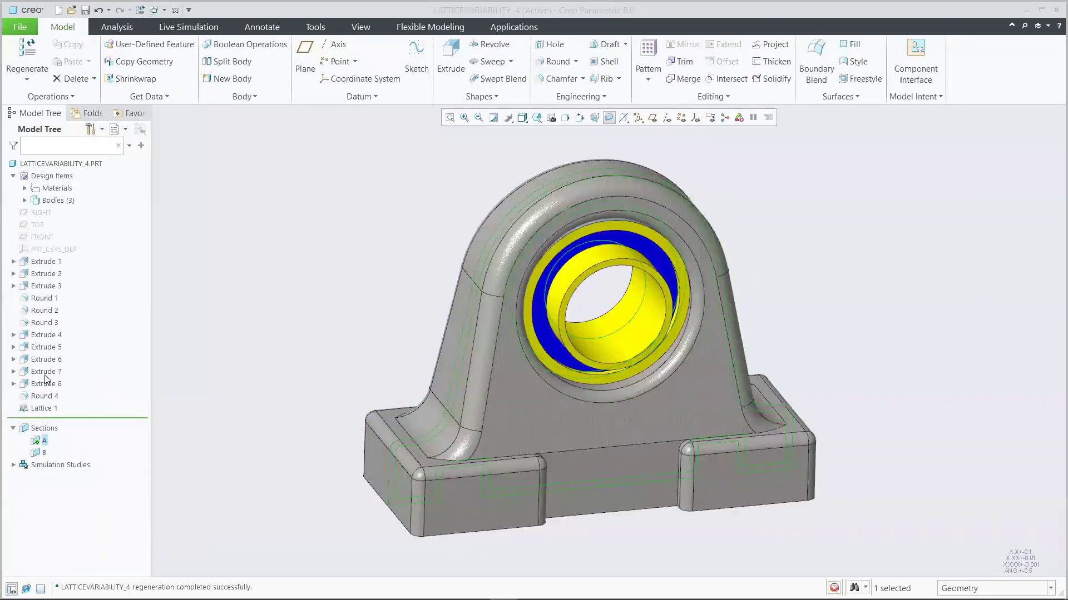
click(277, 323)
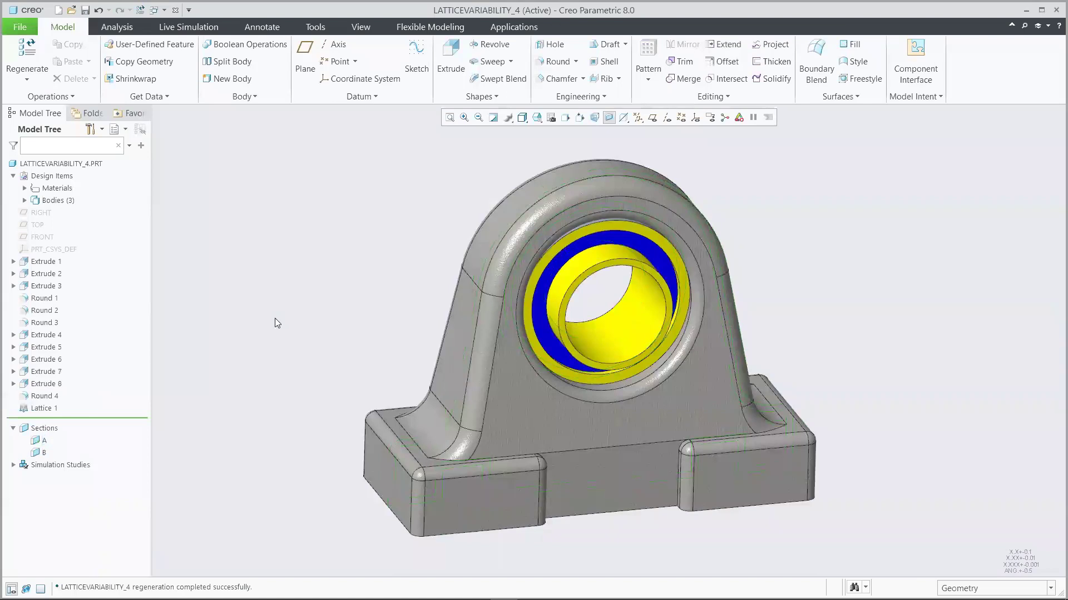